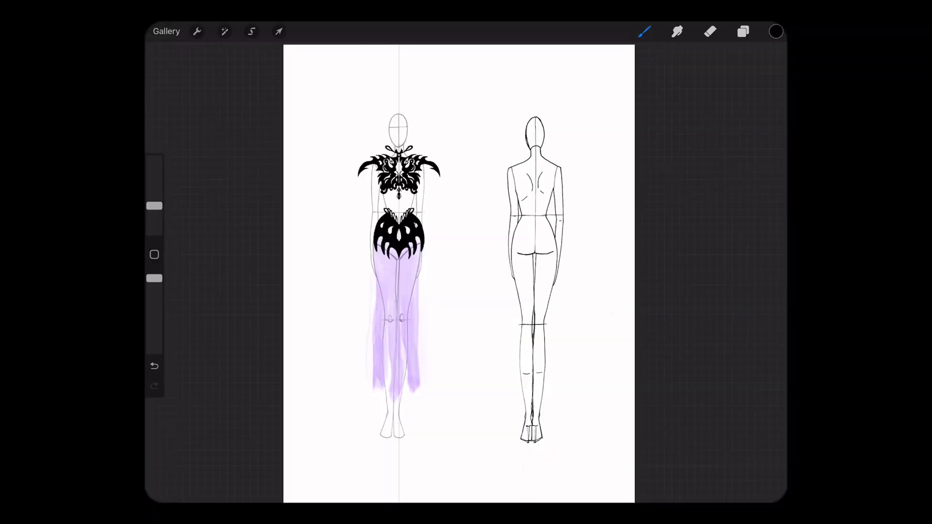
# Duplicate Layer 5, which holds the black bodice and hip ornaments
pyautogui.click(744, 31)
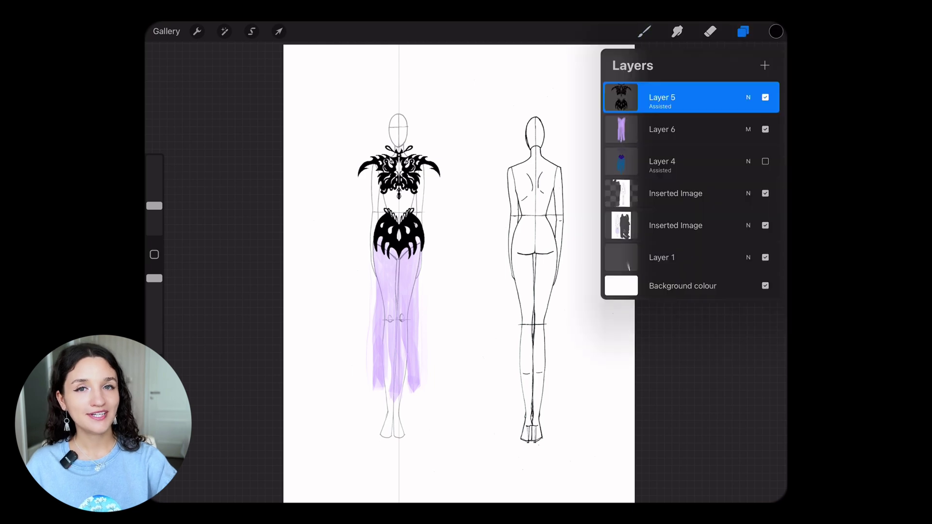
pyautogui.moveTo(729, 97); pyautogui.dragTo(670, 97)
pyautogui.click(720, 97)
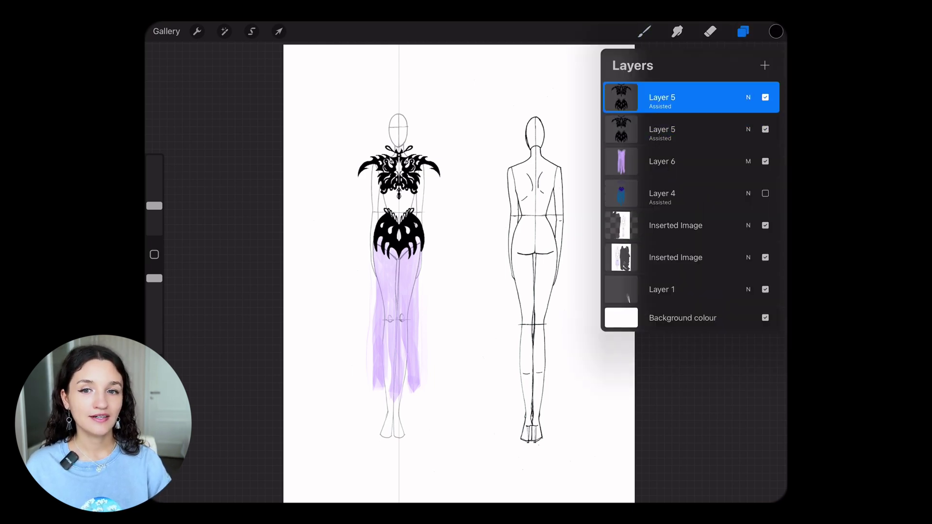
# Move the duplicated ornaments onto the back-view figure and erase the upper tips of its hip piece
pyautogui.click(279, 31)
pyautogui.moveTo(400, 202); pyautogui.dragTo(534, 208)
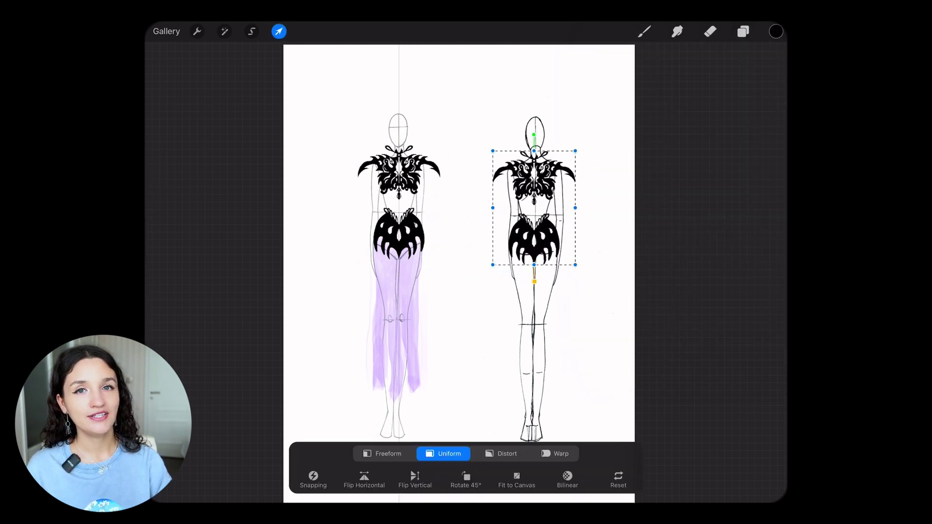
pyautogui.click(711, 31)
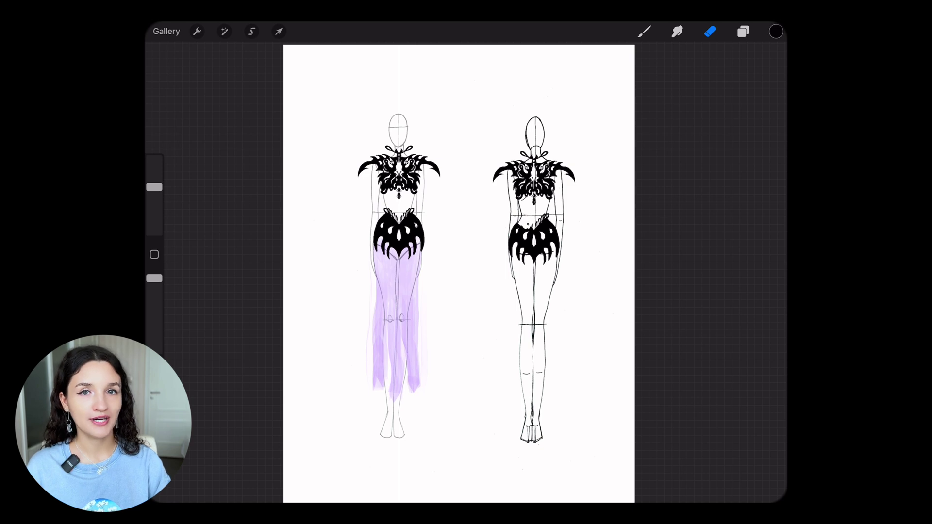
# Select the front figure's bodice ornament with a freehand outline and copy it to a new layer
pyautogui.click(251, 32)
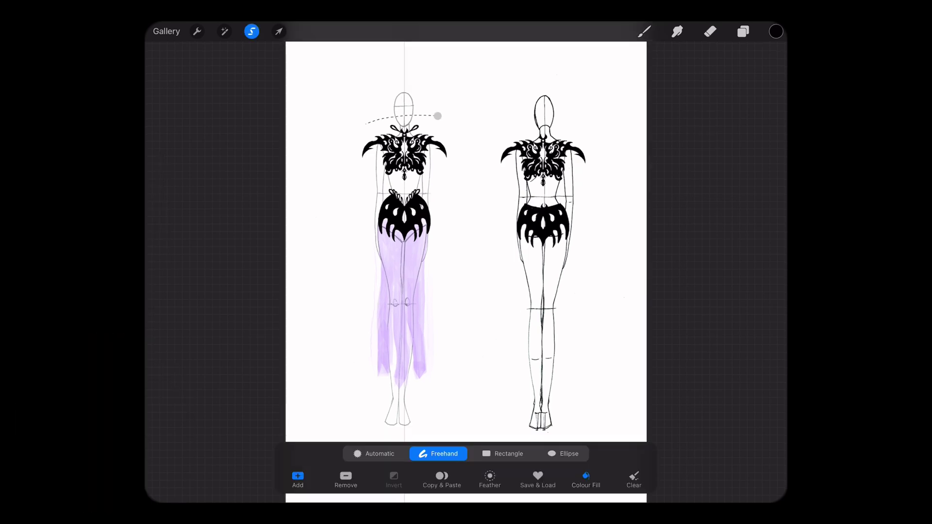
pyautogui.moveTo(403, 117)
pyautogui.mouseDown()
pyautogui.moveTo(340, 145)
pyautogui.moveTo(445, 179)
pyautogui.mouseUp()
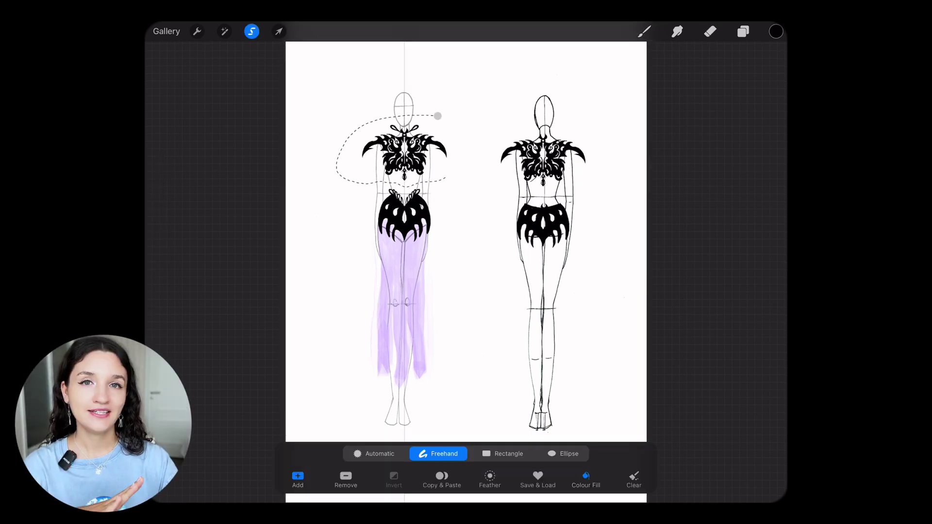
pyautogui.click(442, 479)
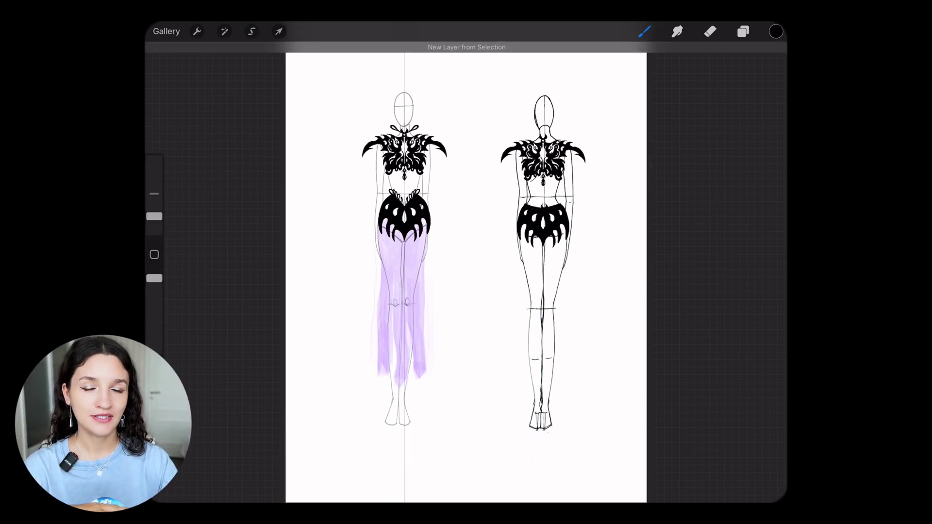
# Hide every layer except the copied bodice ornament, including the background colour, and export the image as PNG
pyautogui.click(744, 32)
pyautogui.click(766, 97)
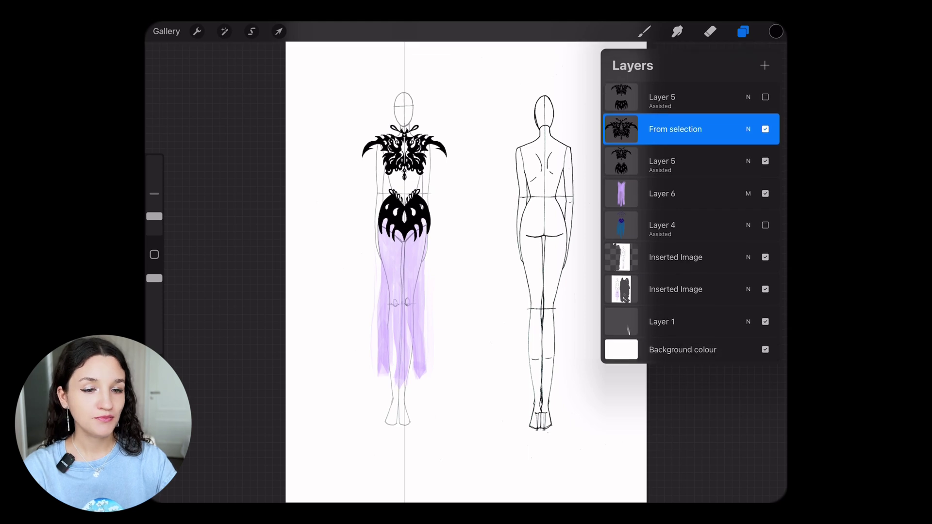
pyautogui.click(765, 162)
pyautogui.click(766, 194)
pyautogui.click(766, 257)
pyautogui.click(765, 289)
pyautogui.click(766, 321)
pyautogui.click(766, 350)
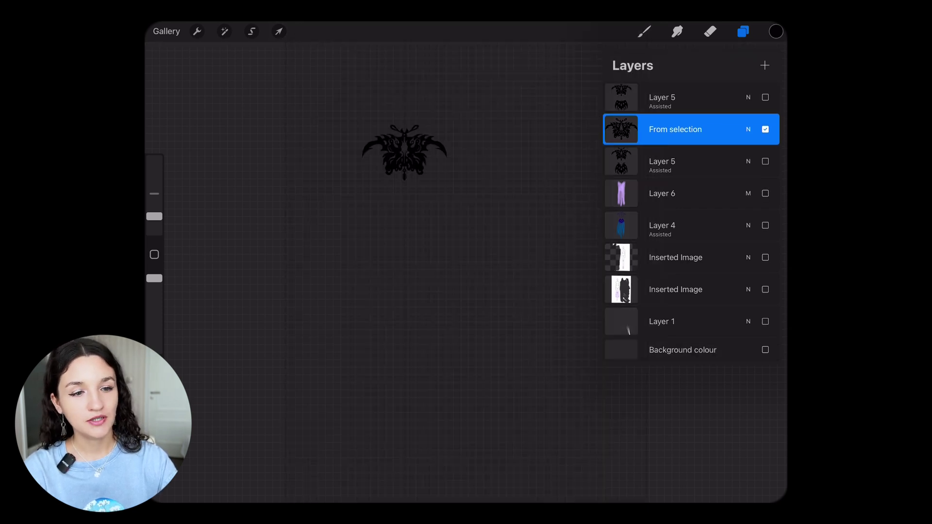
pyautogui.click(197, 31)
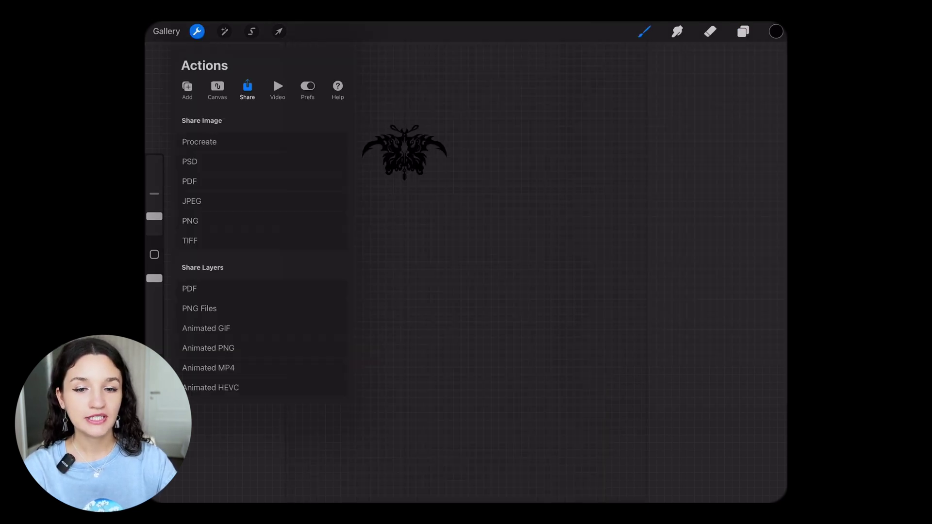
pyautogui.click(190, 221)
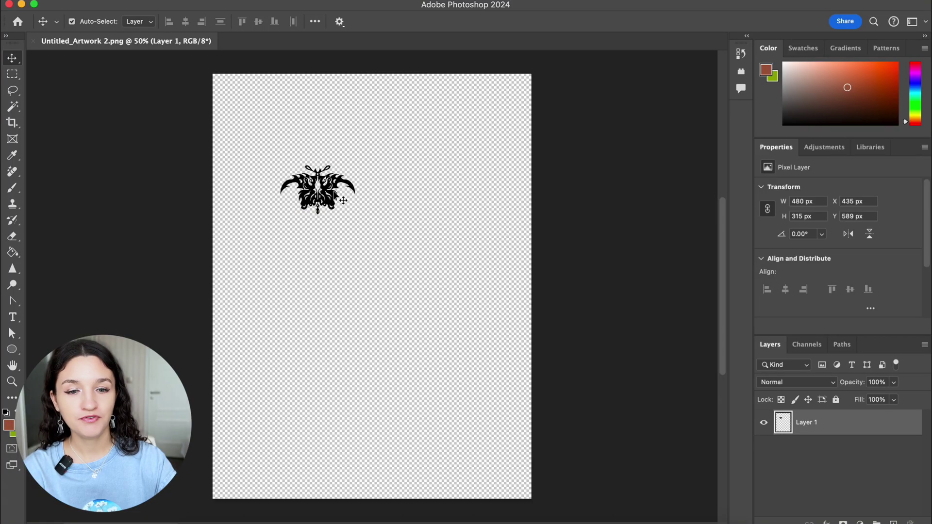
# Switch to Photoshop and crop Untitled_Artwork 2.png around the bodice ornament to about 722 × 567 px
pyautogui.keyDown('alt'); pyautogui.scroll(3, 324, 191); pyautogui.keyUp('alt')
pyautogui.press('c')
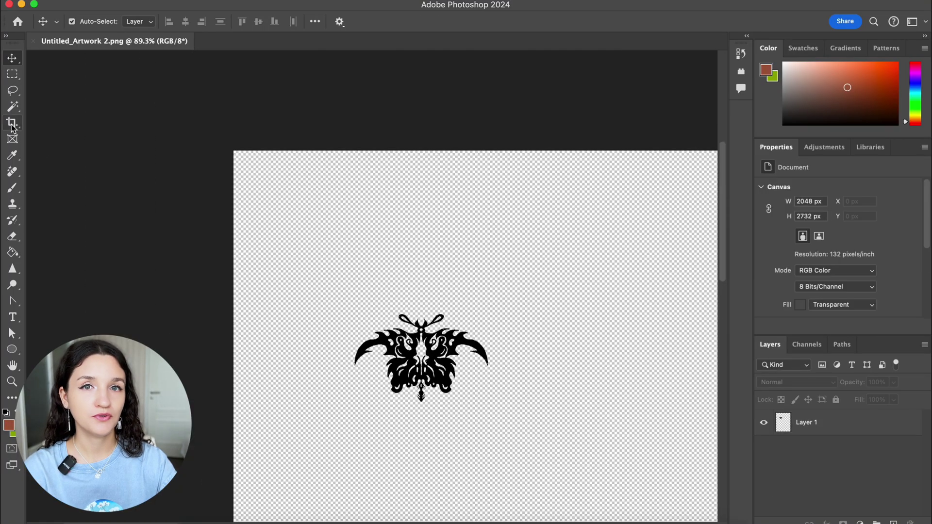
pyautogui.moveTo(316, 275); pyautogui.dragTo(527, 412)
pyautogui.moveTo(480, 368)
pyautogui.mouseDown()
pyautogui.moveTo(461, 366)
pyautogui.moveTo(472, 368)
pyautogui.mouseUp()
pyautogui.press('Return')
# Choose the Brush tool and set the foreground colour to black (#000000)
pyautogui.keyDown('alt'); pyautogui.scroll(5, 88, 104); pyautogui.keyUp('alt')
pyautogui.press('b')
pyautogui.click(9, 428)
pyautogui.click(609, 429)
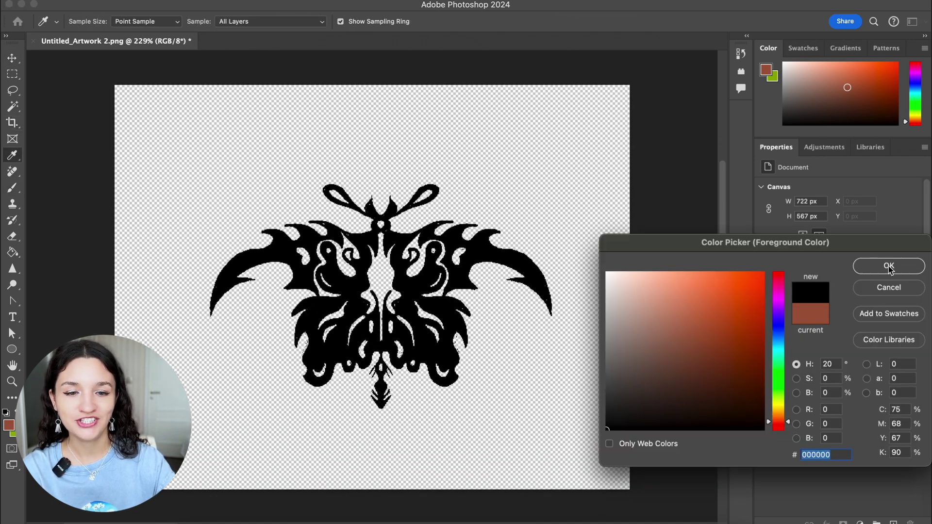
pyautogui.click(891, 269)
# Add a new layer and touch up small areas of the ornament with the black brush, adjusting the brush size as needed
pyautogui.keyDown('alt'); pyautogui.scroll(3, 372, 287); pyautogui.keyUp('alt')
pyautogui.click(893, 523)
pyautogui.moveTo(363, 305); pyautogui.dragTo(368, 311)
pyautogui.keyDown('ctrl'); pyautogui.keyDown('alt'); pyautogui.moveTo(337, 322); pyautogui.dragTo(342, 322); pyautogui.keyUp('alt'); pyautogui.keyUp('ctrl')
pyautogui.click(364, 307)
pyautogui.click(404, 311)
pyautogui.keyDown('ctrl'); pyautogui.keyDown('alt'); pyautogui.moveTo(455, 297); pyautogui.dragTo(451, 297); pyautogui.keyUp('alt'); pyautogui.keyUp('ctrl')
pyautogui.keyDown('ctrl'); pyautogui.keyDown('alt'); pyautogui.moveTo(598, 317); pyautogui.dragTo(597, 319); pyautogui.keyUp('alt'); pyautogui.keyUp('ctrl')
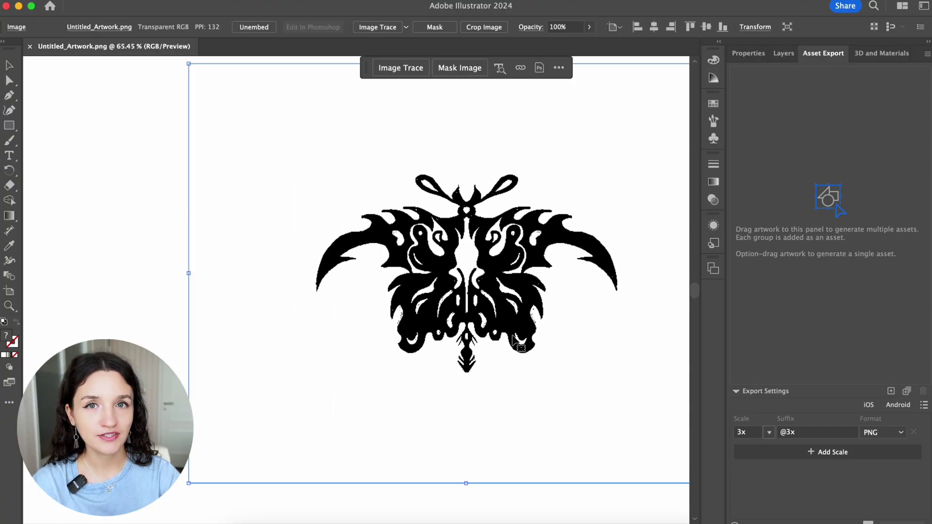
# Switch to Illustrator, trace the Untitled_Artwork.png image into expanded vector shapes and list the traced group's paths
pyautogui.hscroll(5, 513, 336)
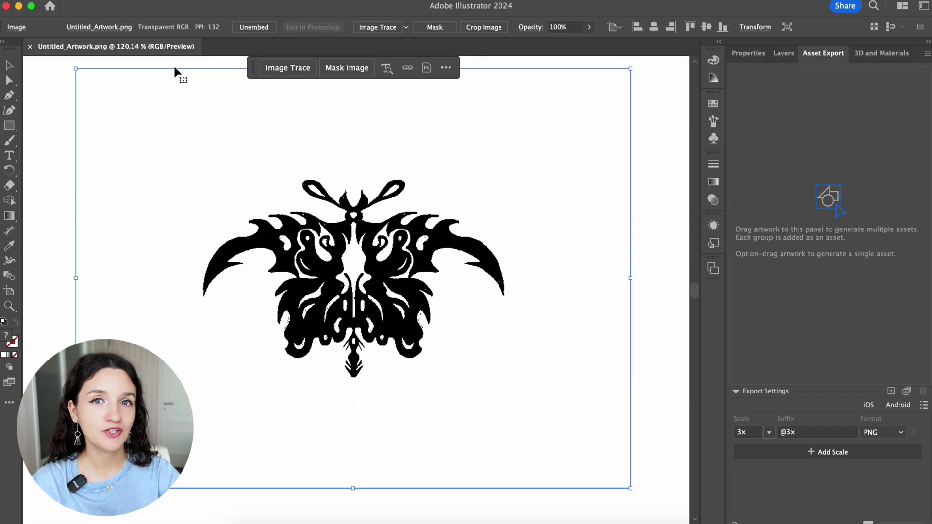
pyautogui.click(374, 30)
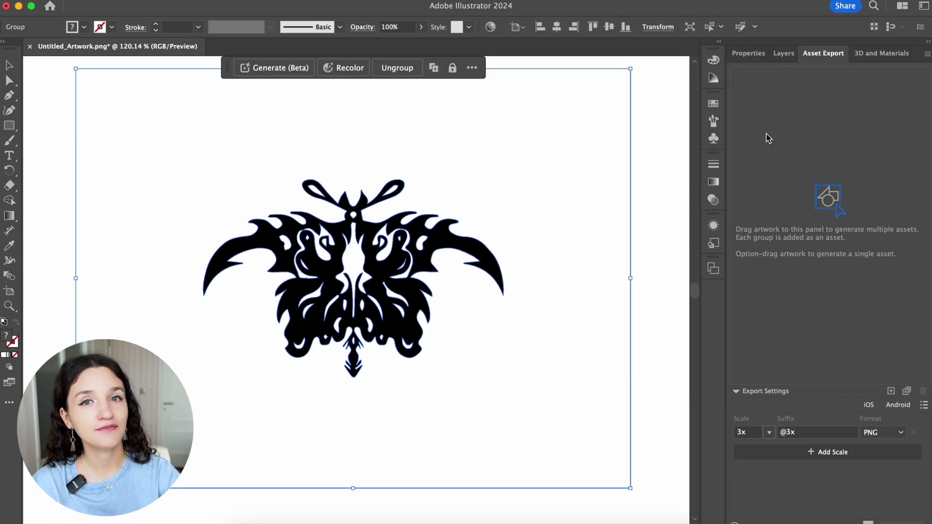
pyautogui.press('F7')
pyautogui.click(780, 108)
pyautogui.scroll(-5, 884, 441)
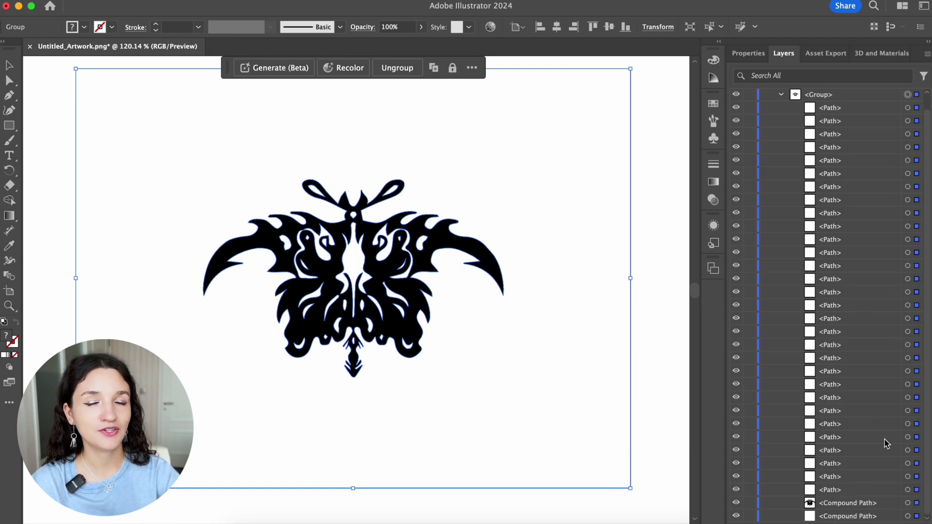
pyautogui.scroll(5, 874, 486)
pyautogui.scroll(-1, 836, 516)
# Delete the white background compound path and all white paths from the traced group, keeping only the black compound path
pyautogui.press('Delete')
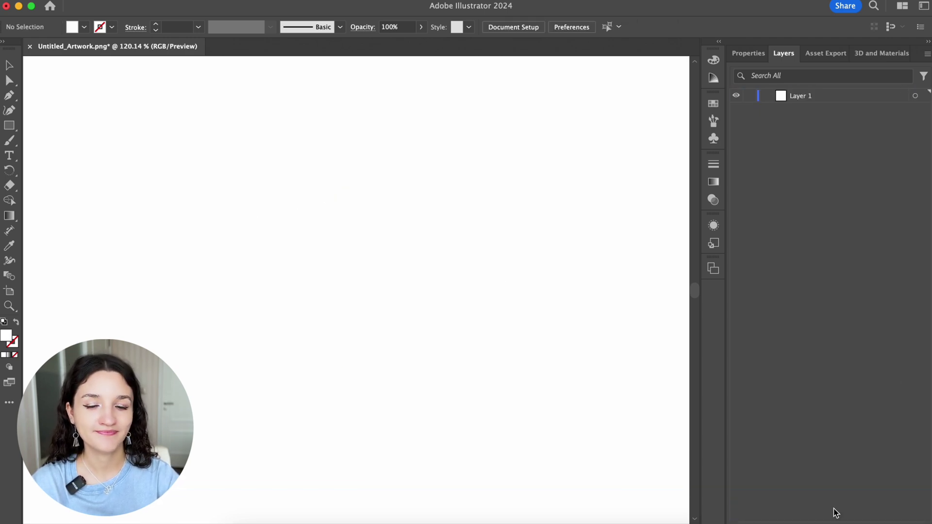
pyautogui.press('super+z')
pyautogui.click(907, 517)
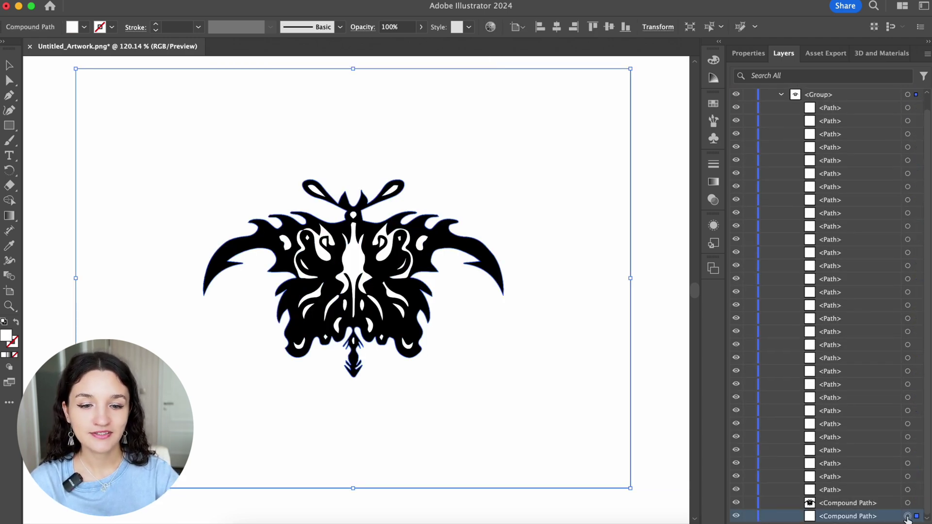
pyautogui.press('Delete')
pyautogui.click(908, 517)
pyautogui.click(737, 517)
pyautogui.click(736, 517)
pyautogui.click(824, 501)
pyautogui.keyDown('shift'); pyautogui.click(843, 123); pyautogui.keyUp('shift')
pyautogui.press('Delete')
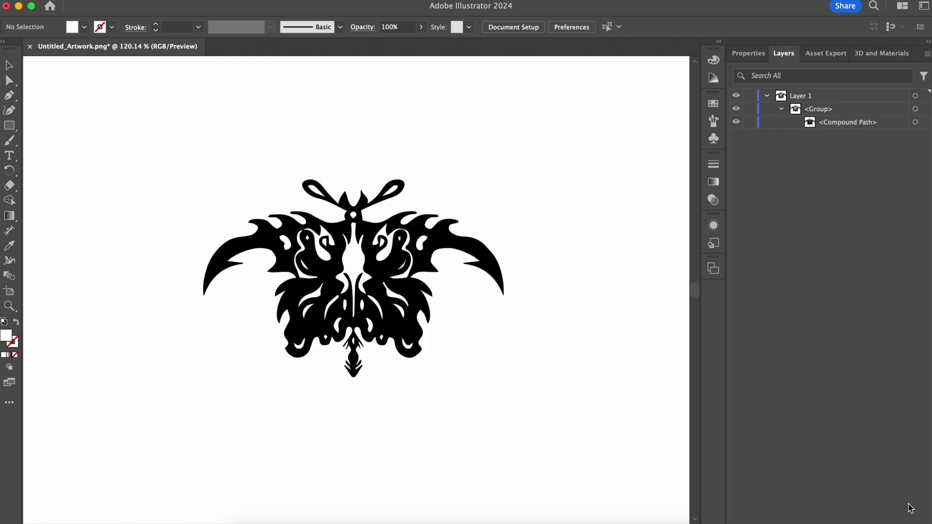
# Add the black ornament group as an export asset, set its format to SVG and export it
pyautogui.press('super+a')
pyautogui.click(825, 53)
pyautogui.moveTo(481, 289); pyautogui.dragTo(805, 294)
pyautogui.click(874, 433)
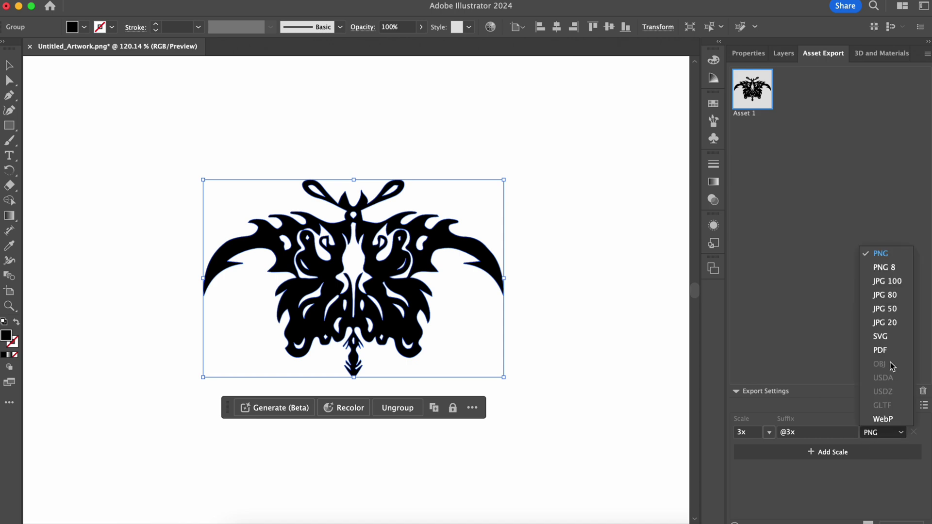
pyautogui.click(890, 337)
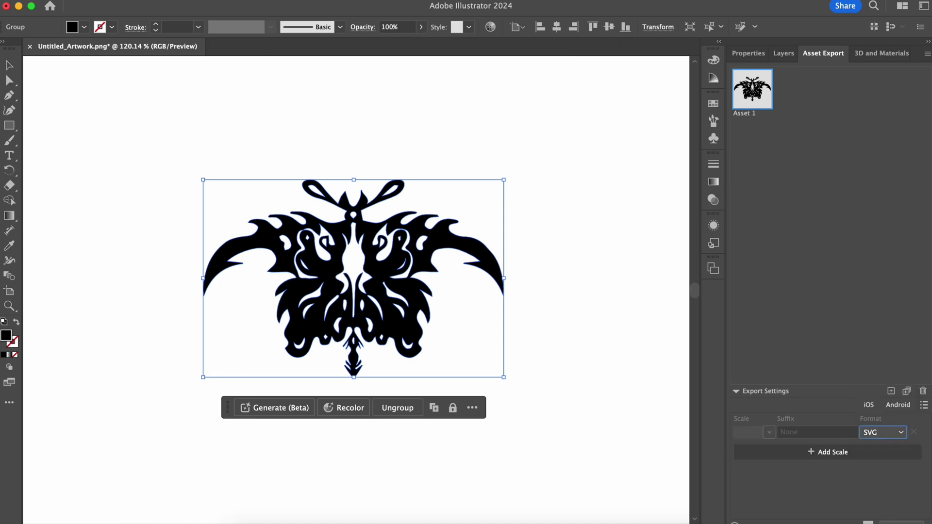
pyautogui.click(902, 523)
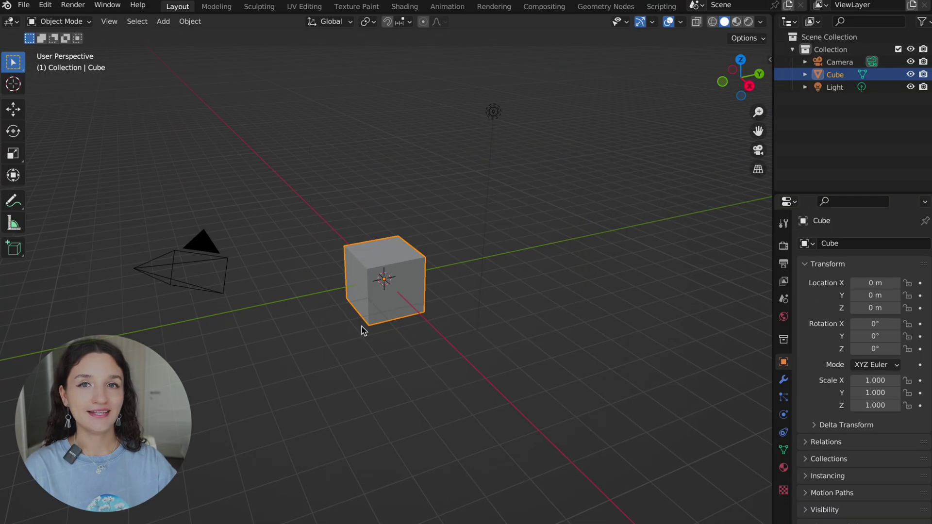
# Switch to Blender and delete the default cube, camera and light
pyautogui.press('a')
pyautogui.press('x')
pyautogui.click(410, 348)
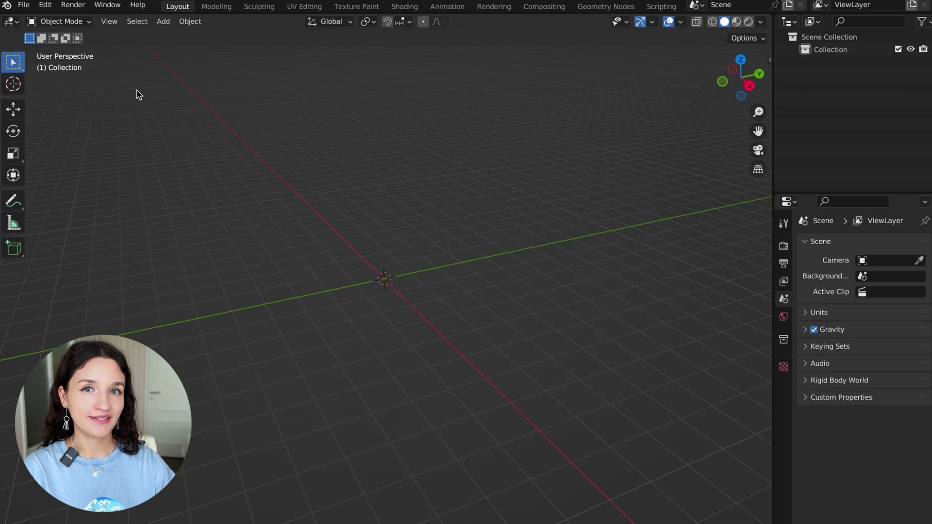
# Import new.svg into the scene as Scalable Vector Graphics
pyautogui.click(23, 5)
pyautogui.moveTo(77, 175)
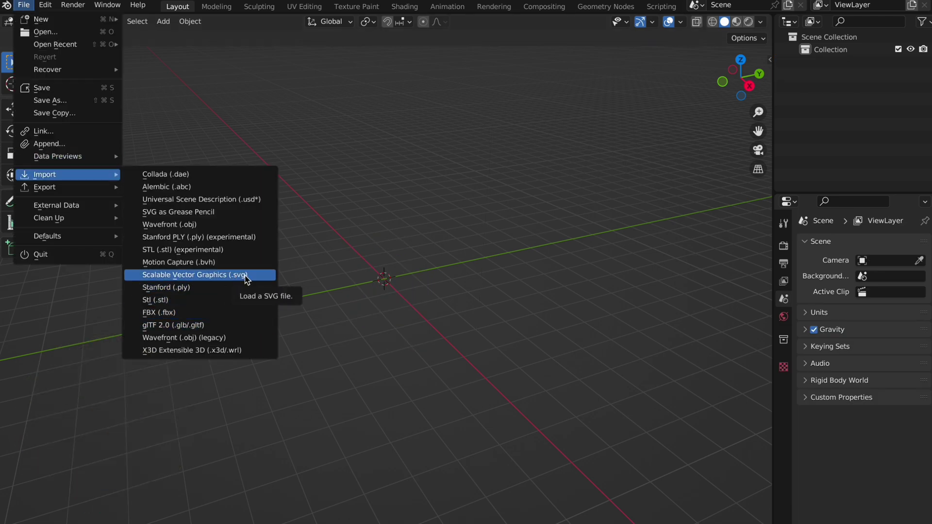
pyautogui.click(185, 276)
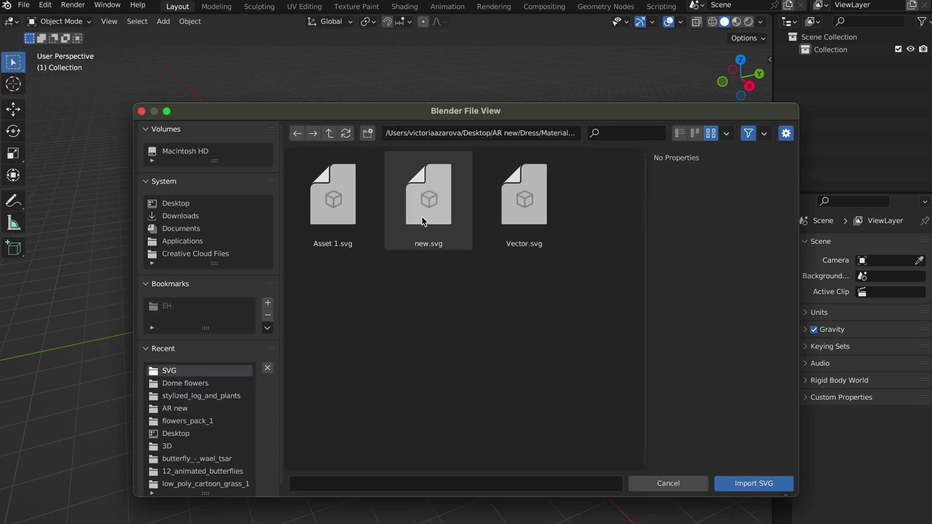
pyautogui.click(423, 220)
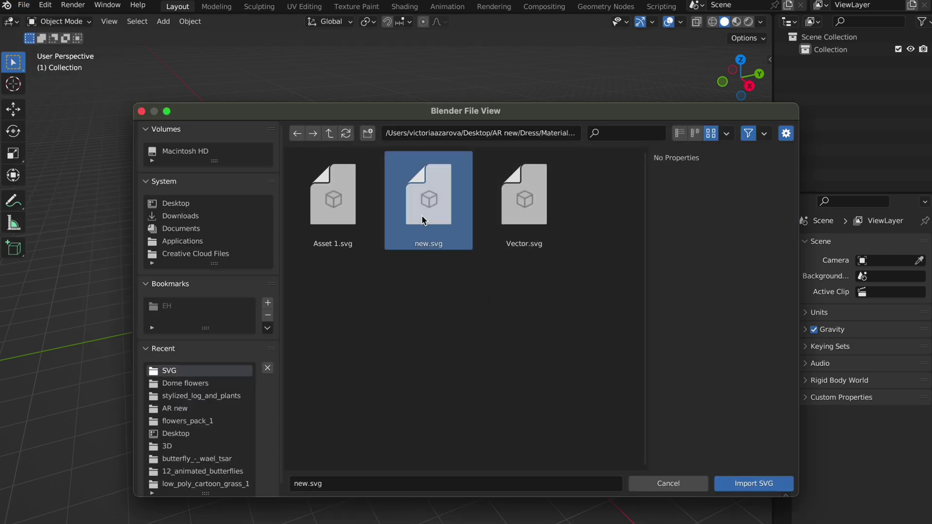
pyautogui.click(754, 488)
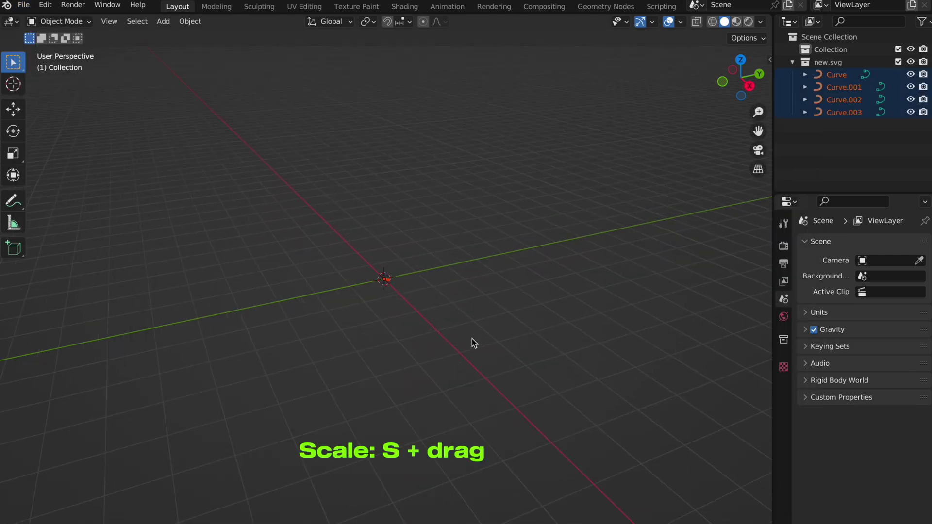
# Scale the imported ornament curves up about 26.5 times
pyautogui.press('s')
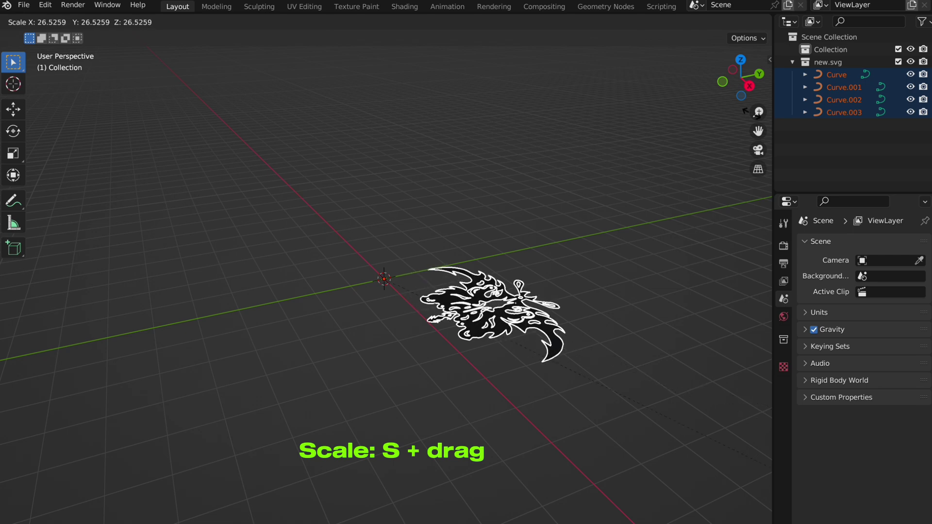
pyautogui.click(531, 254)
pyautogui.moveTo(646, 155); pyautogui.dragTo(677, 179, button='middle')
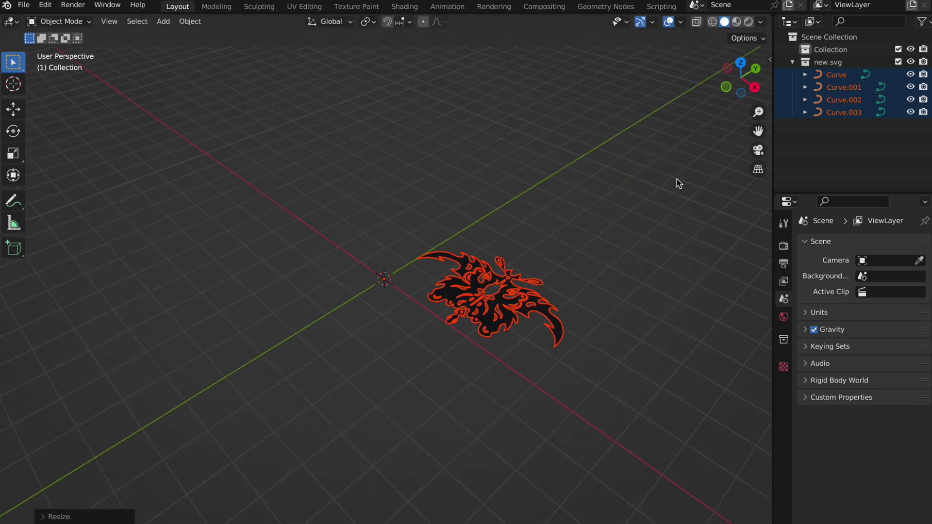
# Convert the main ornament curve to a mesh
pyautogui.click(741, 62)
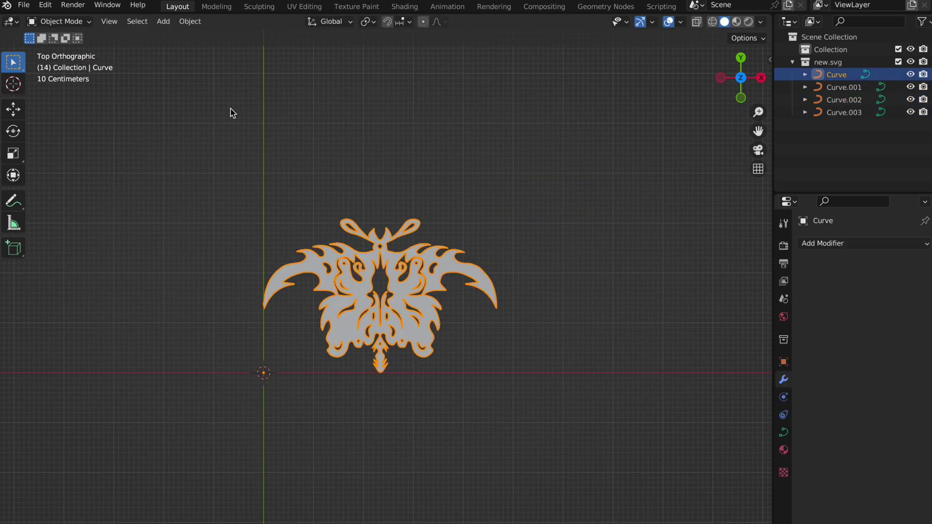
pyautogui.click(190, 21)
pyautogui.moveTo(233, 390)
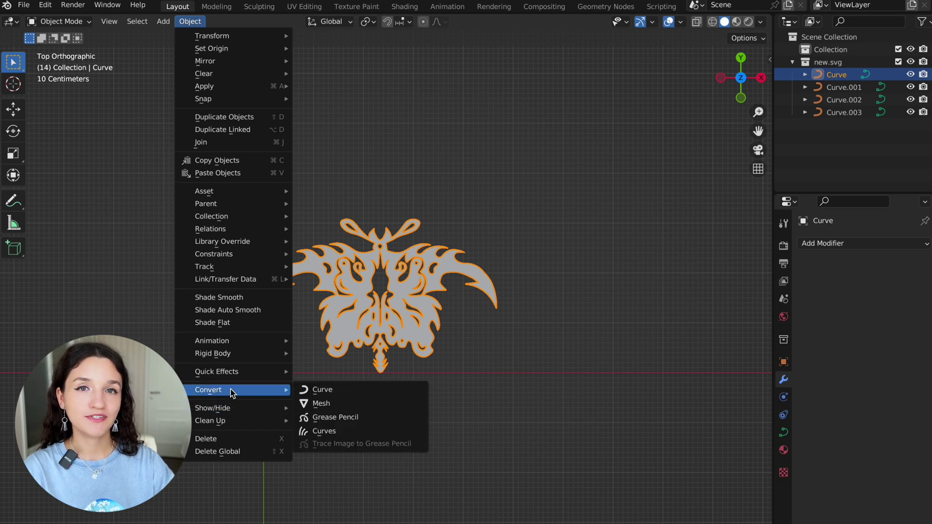
pyautogui.click(330, 402)
# Add a Solidify modifier to the ornament mesh
pyautogui.click(833, 245)
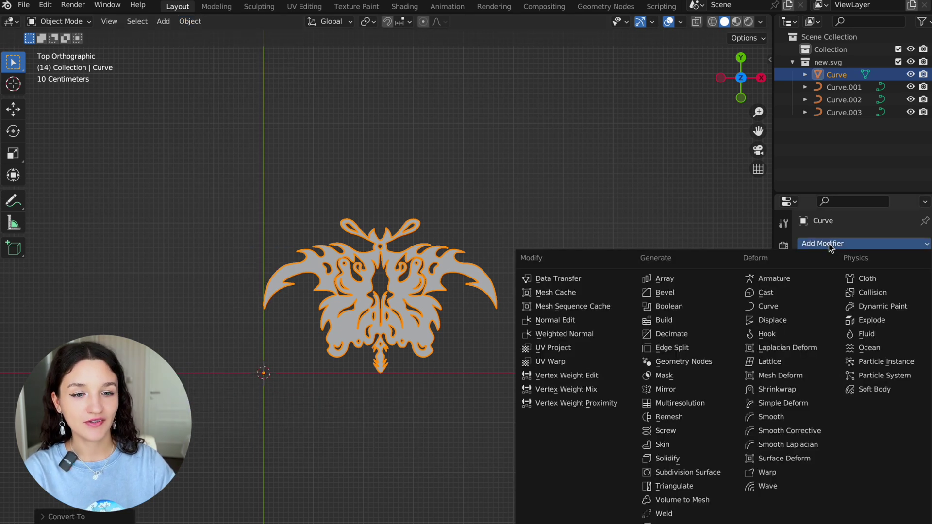
pyautogui.click(691, 460)
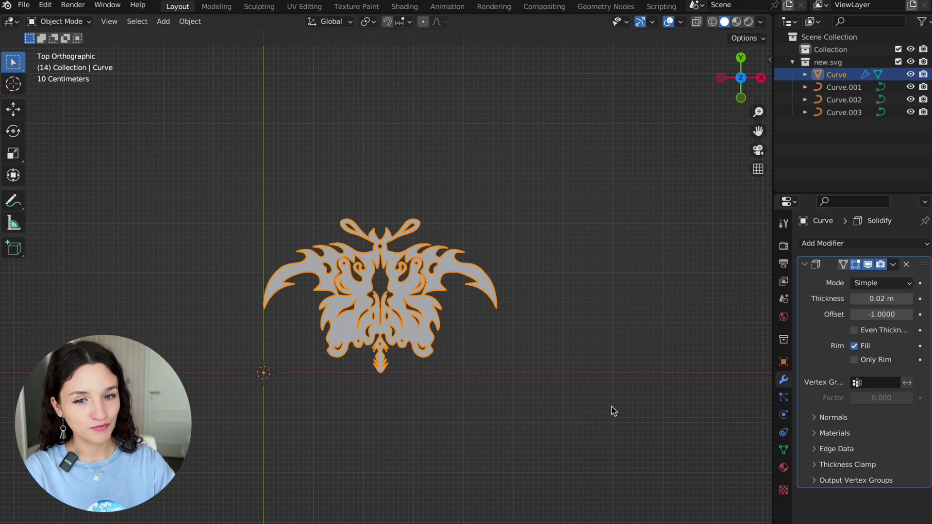
pyautogui.moveTo(612, 407); pyautogui.dragTo(611, 406, button='middle')
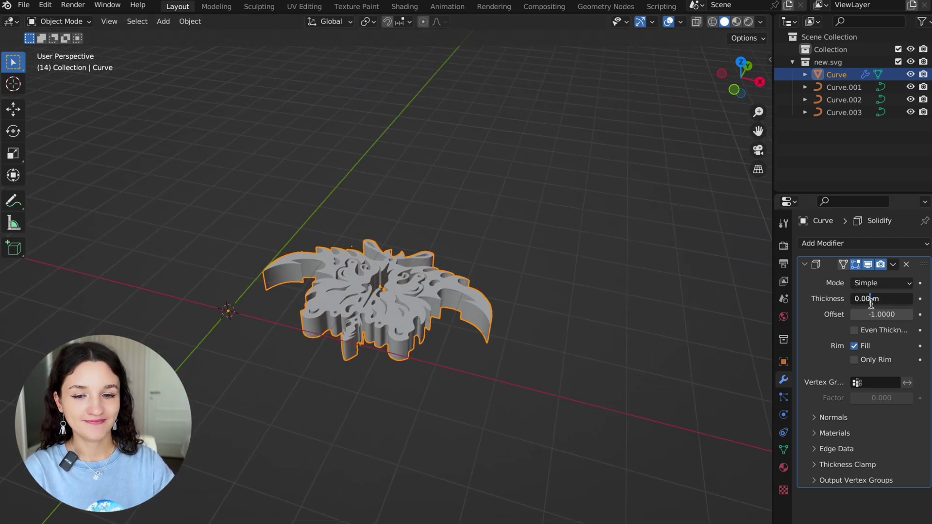
# Reduce the ornament's Solidify thickness and apply the modifier
pyautogui.moveTo(871, 302); pyautogui.dragTo(868, 302)
pyautogui.click(897, 265)
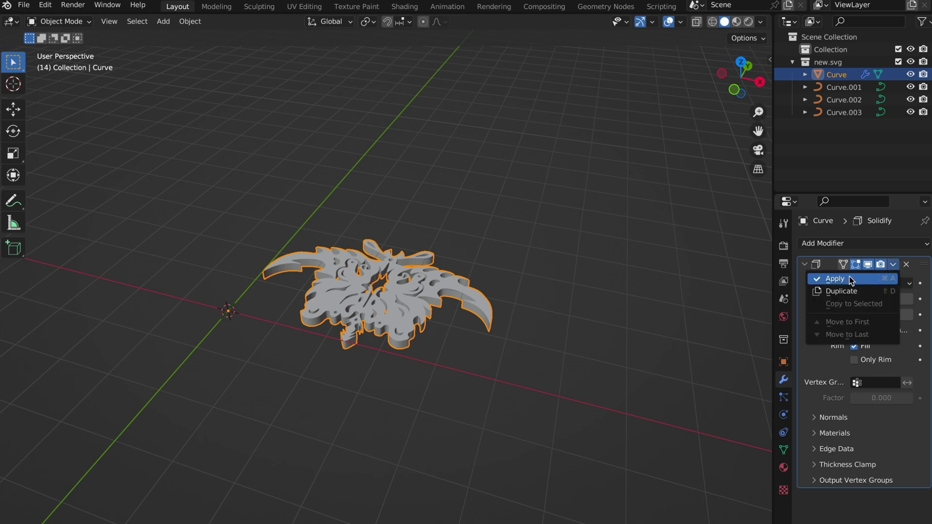
pyautogui.click(850, 279)
# Add a Remesh modifier to the ornament in Voxel mode with a voxel size of 0.0001 m
pyautogui.moveTo(327, 289); pyautogui.dragTo(680, 272, button='middle')
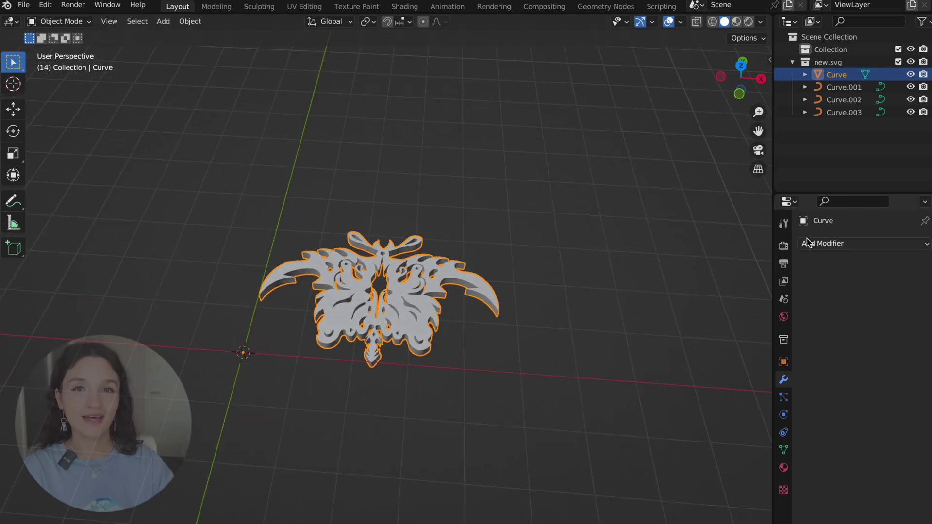
pyautogui.click(840, 245)
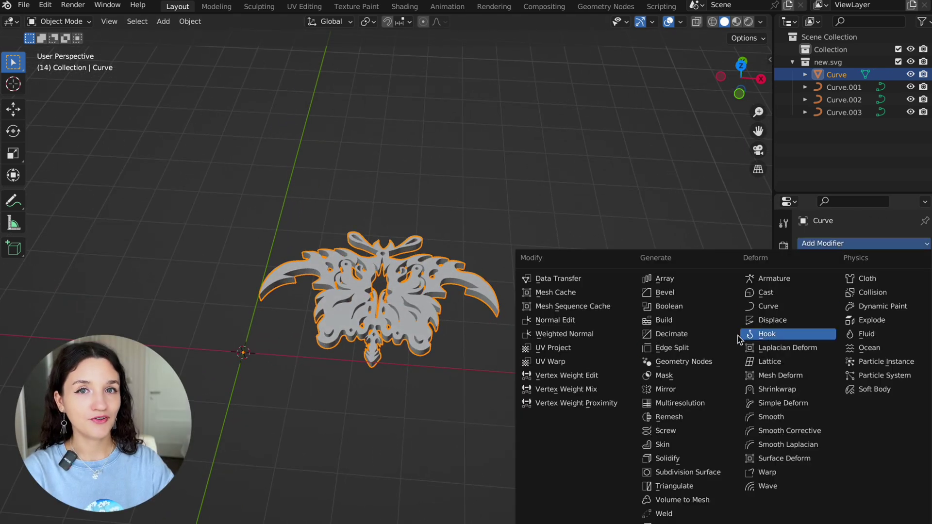
pyautogui.click(674, 419)
pyautogui.press('KP_Decimal')
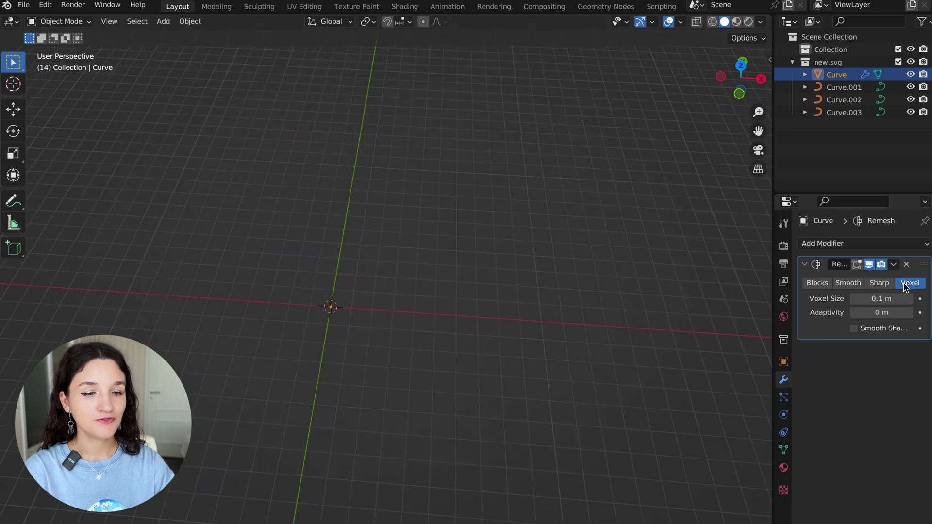
pyautogui.moveTo(882, 298); pyautogui.dragTo(860, 299)
pyautogui.scroll(6, 527, 286)
pyautogui.click(910, 299)
pyautogui.click(856, 301)
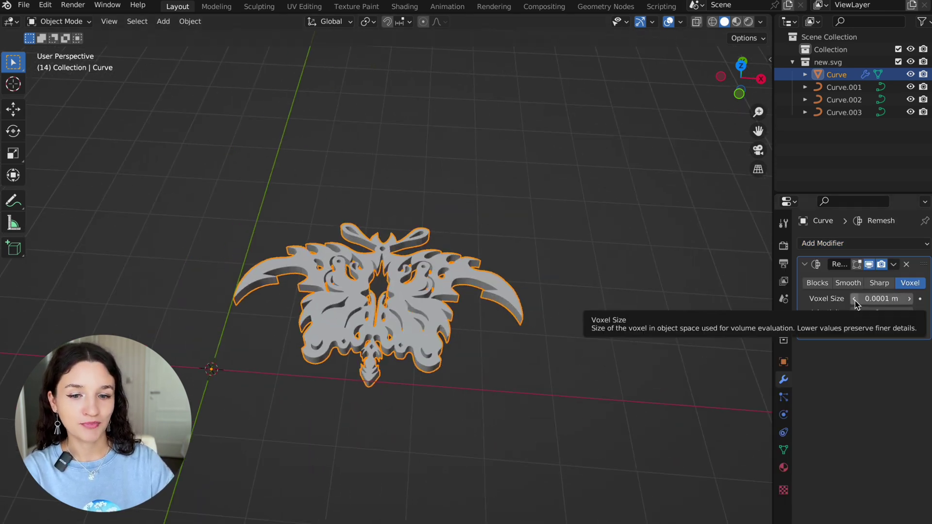
# Show the ornament in wireframe shading and try a Remesh voxel size of 0.0009 m
pyautogui.click(712, 22)
pyautogui.scroll(7, 496, 267)
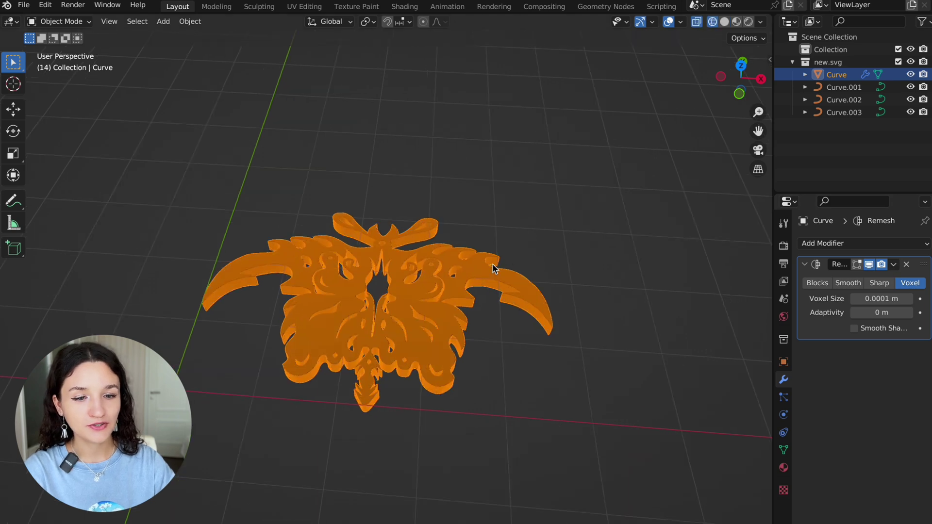
pyautogui.scroll(-7, 514, 270)
pyautogui.scroll(1, 515, 270)
pyautogui.scroll(2, 513, 271)
pyautogui.click(886, 299)
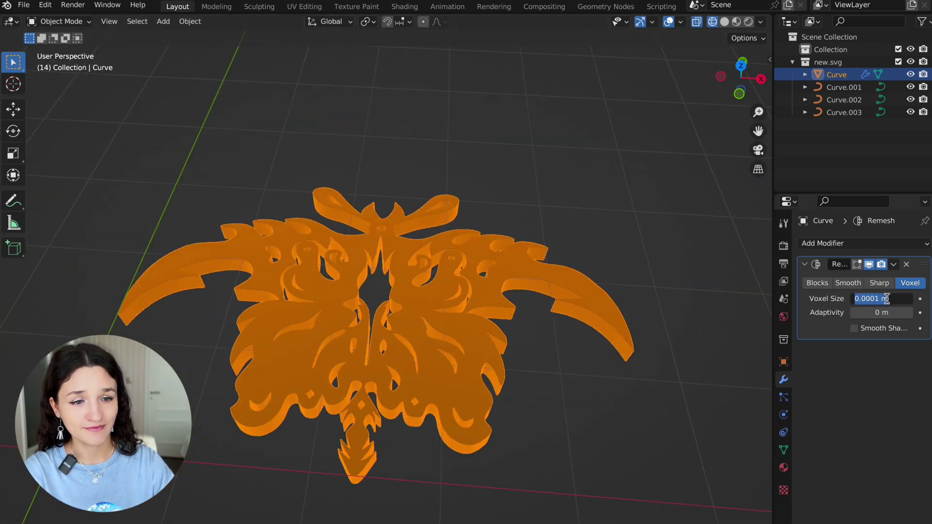
pyautogui.press('BackSpace')
pyautogui.write('9')
pyautogui.press('Return')
# Try Remesh voxel sizes of 0.0008 m and 0.008 m on the ornament
pyautogui.click(892, 300)
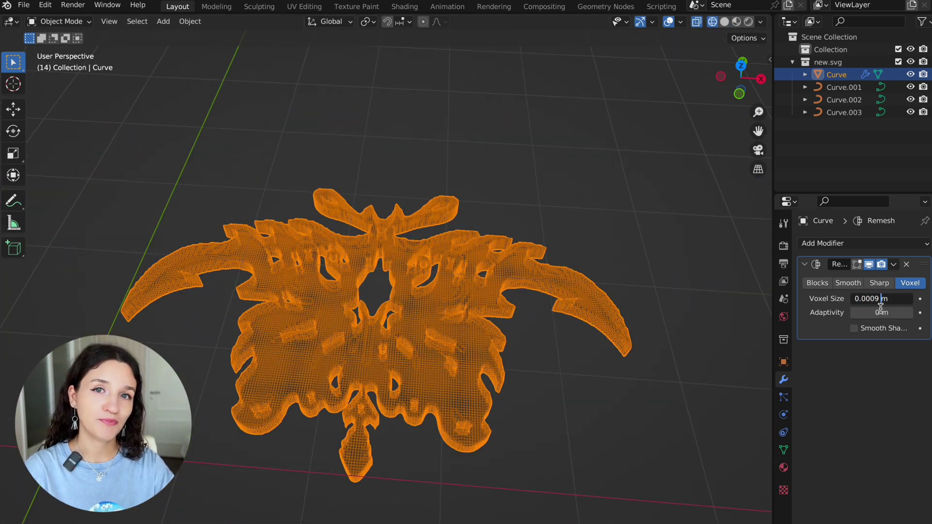
pyautogui.write('8')
pyautogui.press('Return')
pyautogui.click(884, 300)
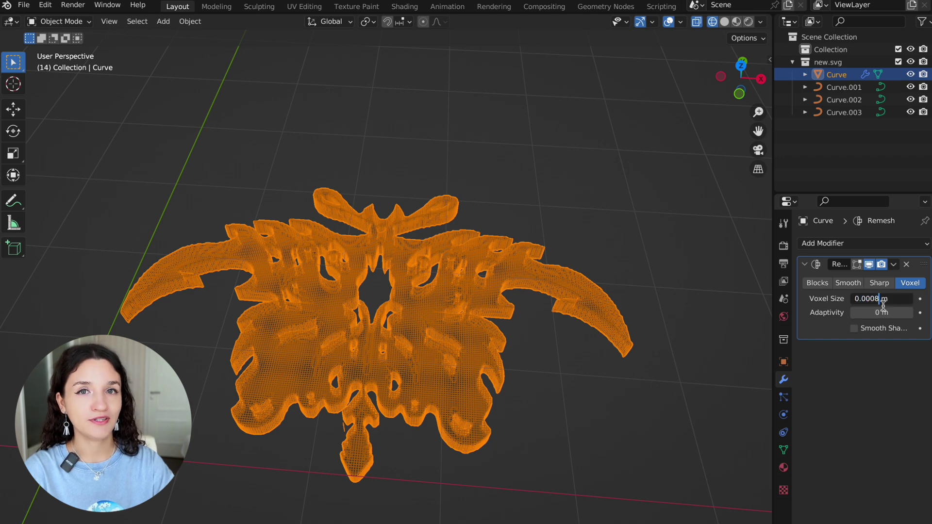
pyautogui.write('8')
pyautogui.press('Return')
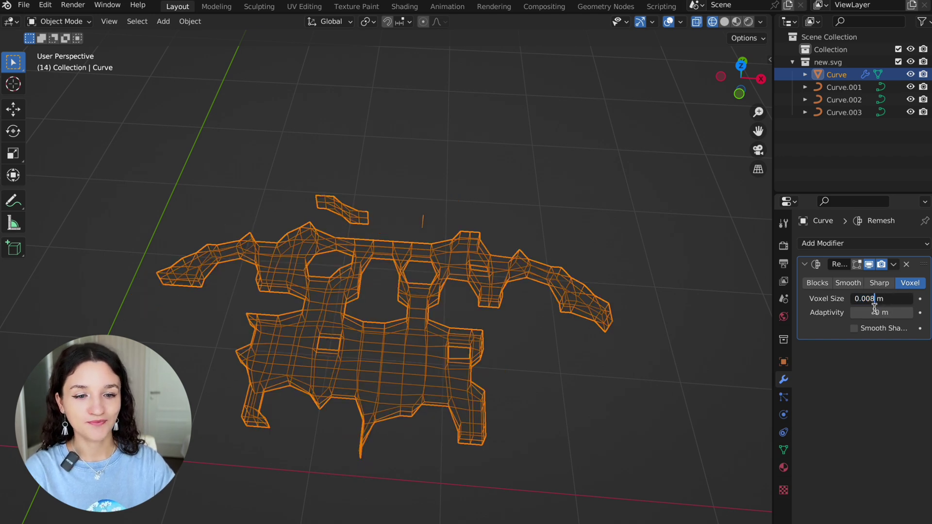
# Try a Remesh voxel size of 0.001 m and return the viewport to solid shading
pyautogui.press('BackSpace')
pyautogui.write('9')
pyautogui.press('Return')
pyautogui.hotkey('ctrl', 'z')
pyautogui.press('BackSpace')
pyautogui.write('1')
pyautogui.press('Return')
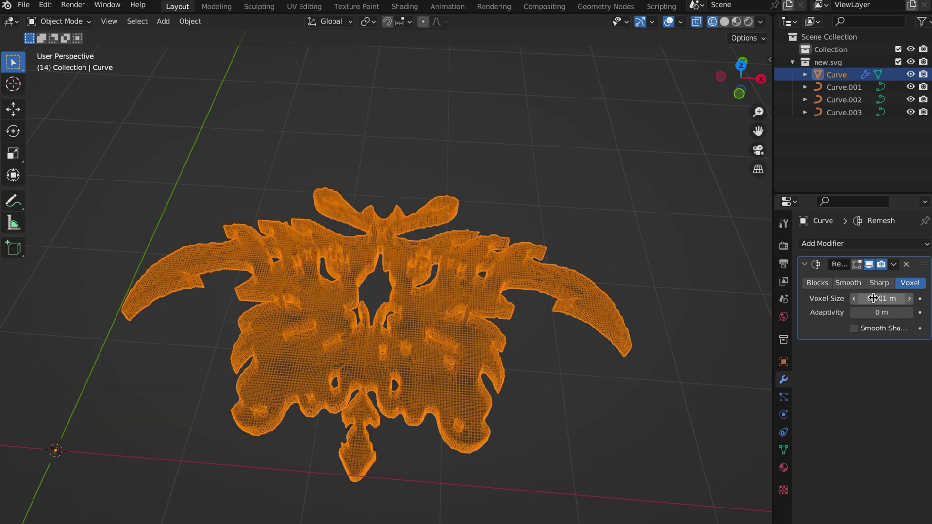
pyautogui.click(724, 22)
pyautogui.moveTo(551, 333)
pyautogui.mouseDown(button='middle')
pyautogui.moveTo(516, 352)
pyautogui.moveTo(544, 339)
pyautogui.mouseUp(button='middle')
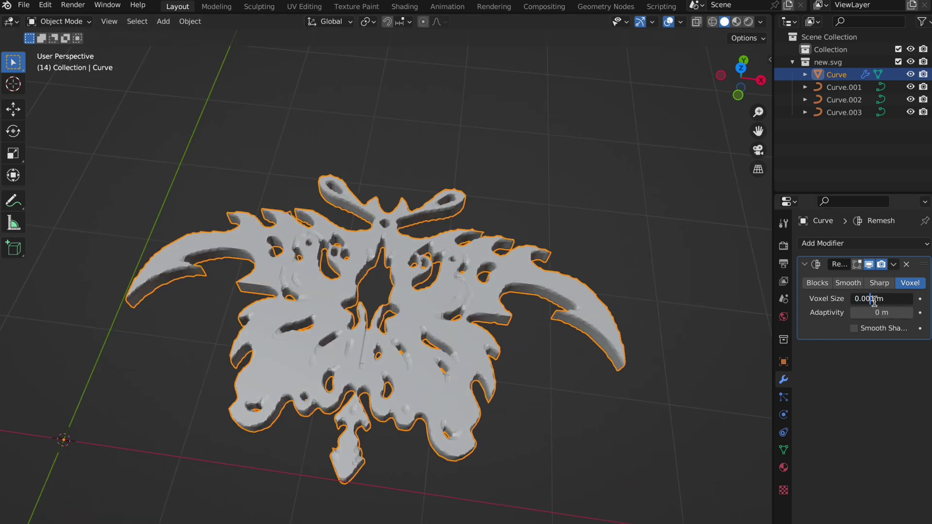
# Try Remesh voxel sizes of 0.0009 m and 0.0002 m in solid shading
pyautogui.write('9')
pyautogui.press('Return')
pyautogui.click(890, 299)
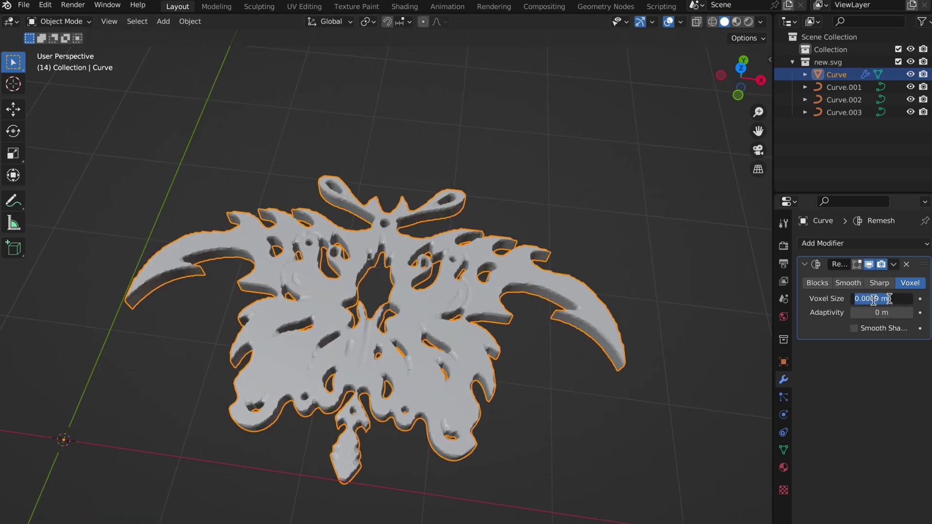
pyautogui.write('2')
pyautogui.press('Return')
# Set the Remesh voxel size to 0.0005 m, apply the modifier and deselect the ornament
pyautogui.click(883, 298)
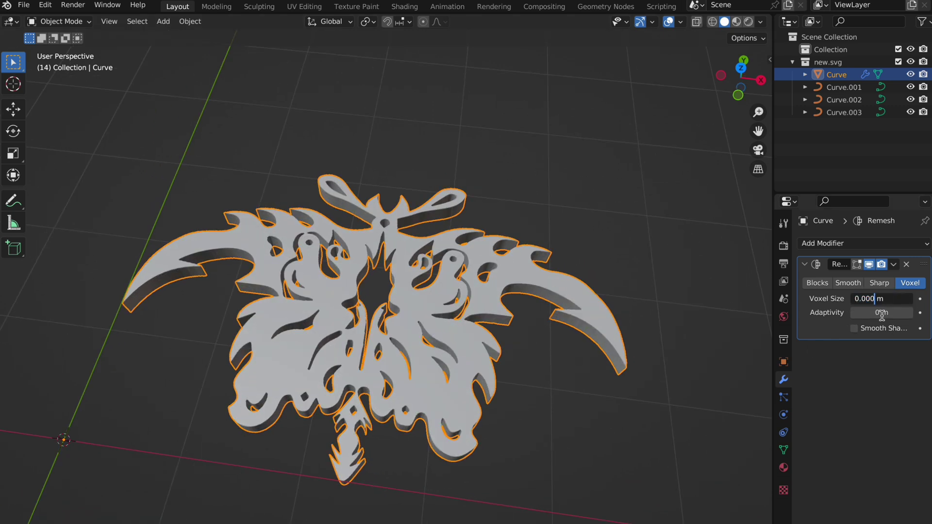
pyautogui.write('5')
pyautogui.press('Return')
pyautogui.moveTo(556, 374); pyautogui.dragTo(623, 383, button='middle')
pyautogui.click(673, 409)
pyautogui.moveTo(680, 427); pyautogui.dragTo(706, 437, button='middle')
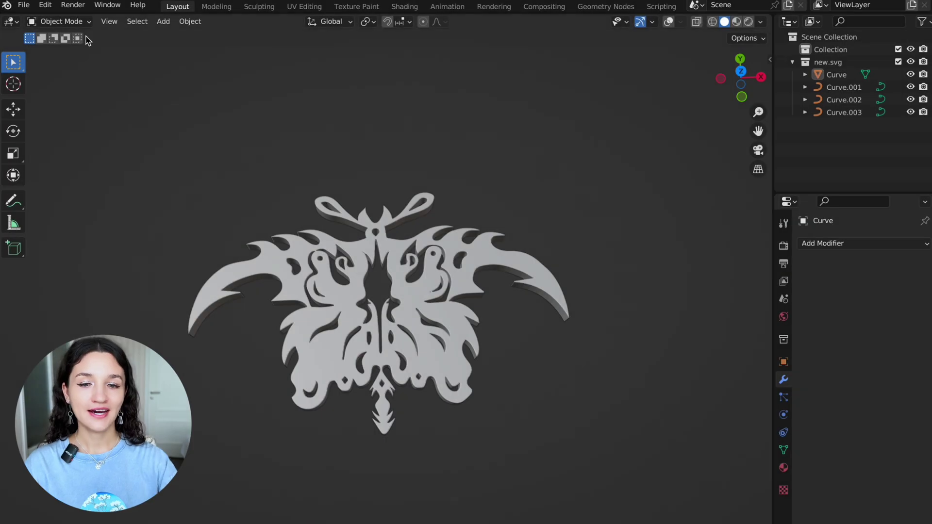
# Switch the ornament to Sculpt Mode and choose the Smooth brush with a radius of 162 px
pyautogui.click(59, 21)
pyautogui.click(73, 62)
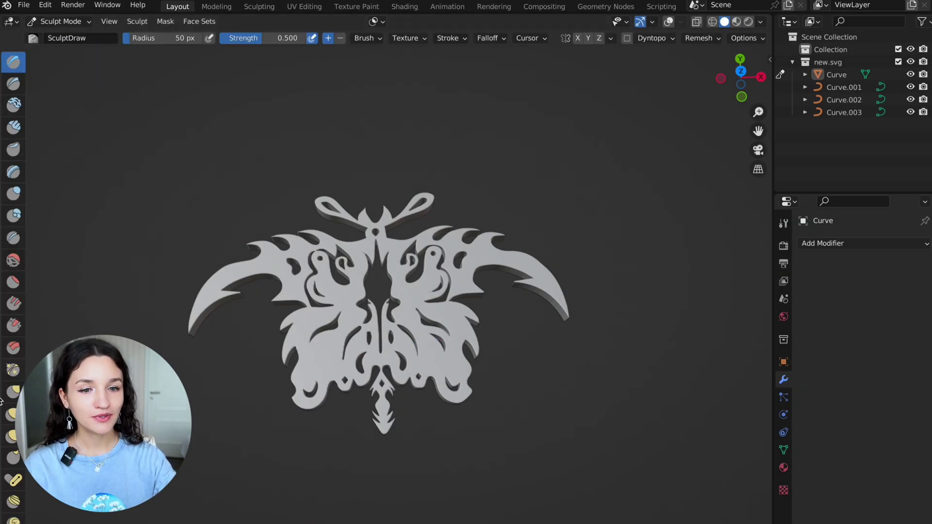
pyautogui.click(19, 264)
pyautogui.moveTo(163, 41); pyautogui.dragTo(181, 41)
# Smooth the sharp edges across the ornament's front and along its side wings with the Smooth brush
pyautogui.moveTo(525, 385); pyautogui.dragTo(365, 335)
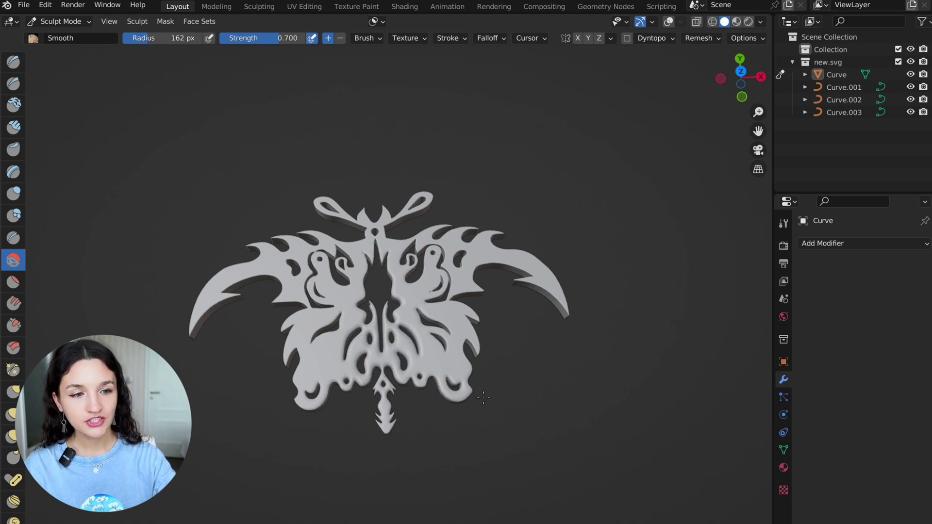
pyautogui.moveTo(573, 364); pyautogui.dragTo(437, 339, button='middle')
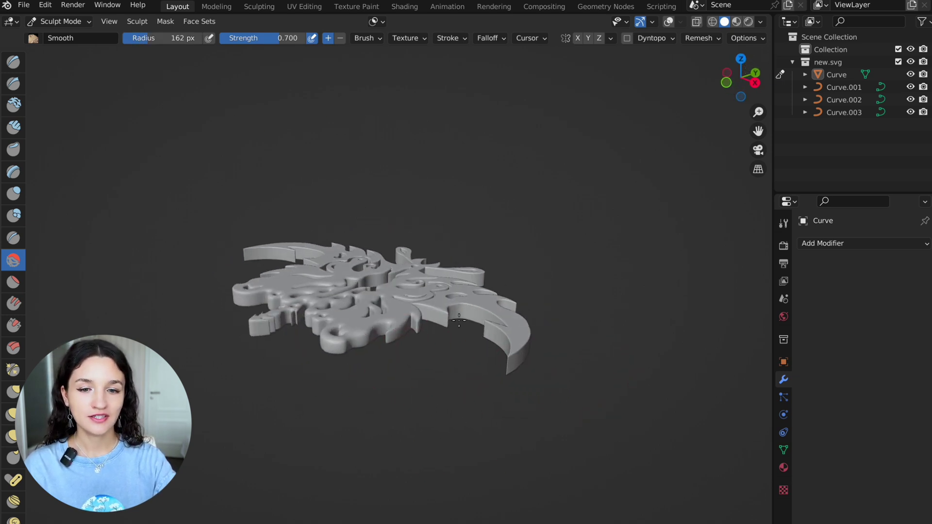
pyautogui.moveTo(562, 364); pyautogui.dragTo(356, 312, button='middle')
pyautogui.moveTo(356, 311)
pyautogui.mouseDown()
pyautogui.moveTo(472, 312)
pyautogui.moveTo(464, 311)
pyautogui.mouseUp()
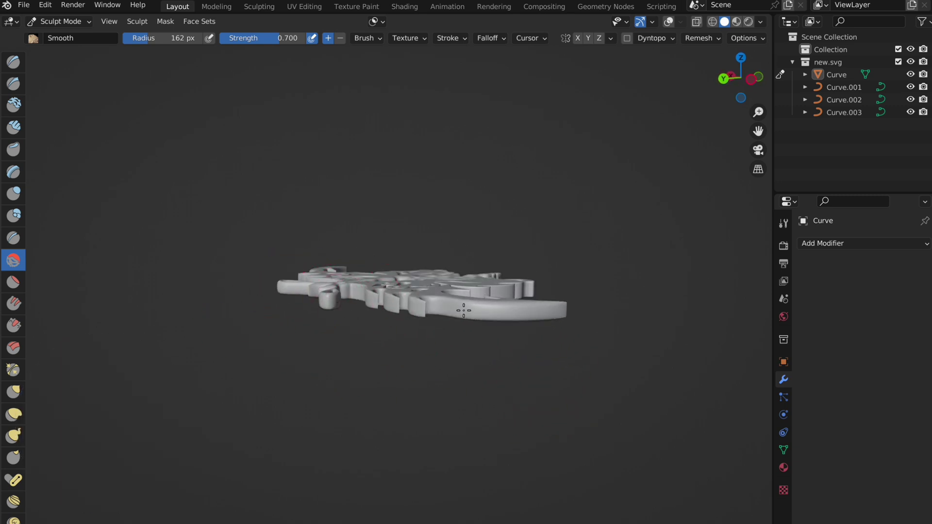
pyautogui.moveTo(454, 348); pyautogui.dragTo(503, 369, button='middle')
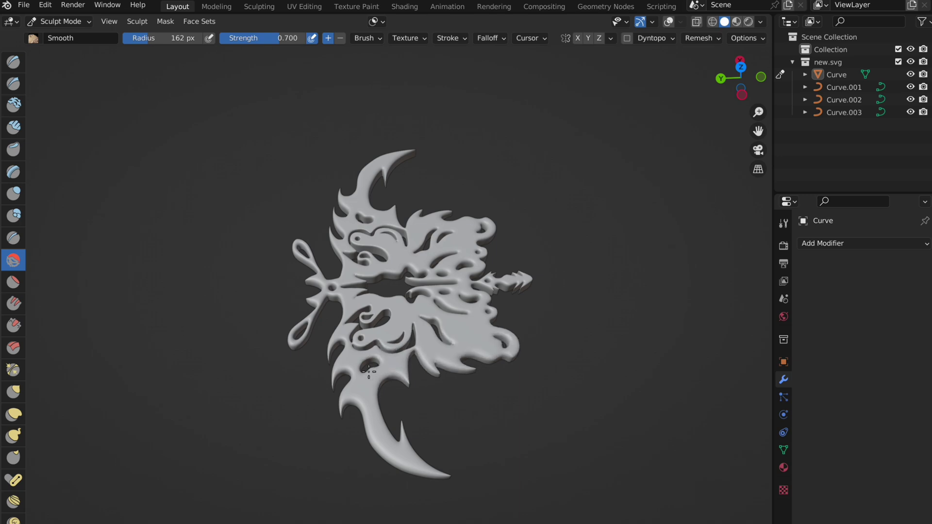
pyautogui.moveTo(394, 375)
pyautogui.mouseDown(button='middle')
pyautogui.moveTo(651, 403)
pyautogui.moveTo(354, 312)
pyautogui.moveTo(447, 358)
pyautogui.moveTo(474, 163)
pyautogui.mouseUp(button='middle')
# Try carving a stroke into the ornament's lower lobe with the Draw brush set to Subtract, and undo it
pyautogui.press('x')
pyautogui.scroll(3, 390, 484)
pyautogui.moveTo(474, 454); pyautogui.dragTo(357, 362, button='middle')
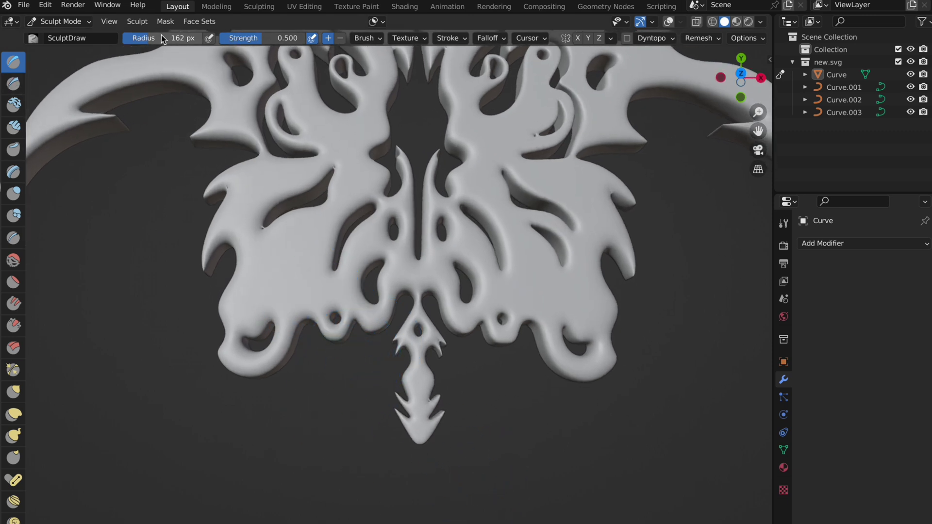
pyautogui.moveTo(161, 38); pyautogui.dragTo(159, 38)
pyautogui.click(341, 38)
pyautogui.moveTo(303, 304); pyautogui.dragTo(316, 299)
pyautogui.hotkey('ctrl', 'z')
# Set the sculpting radius to 42 px and switch to the Draw Sharp brush
pyautogui.moveTo(163, 38); pyautogui.dragTo(152, 38)
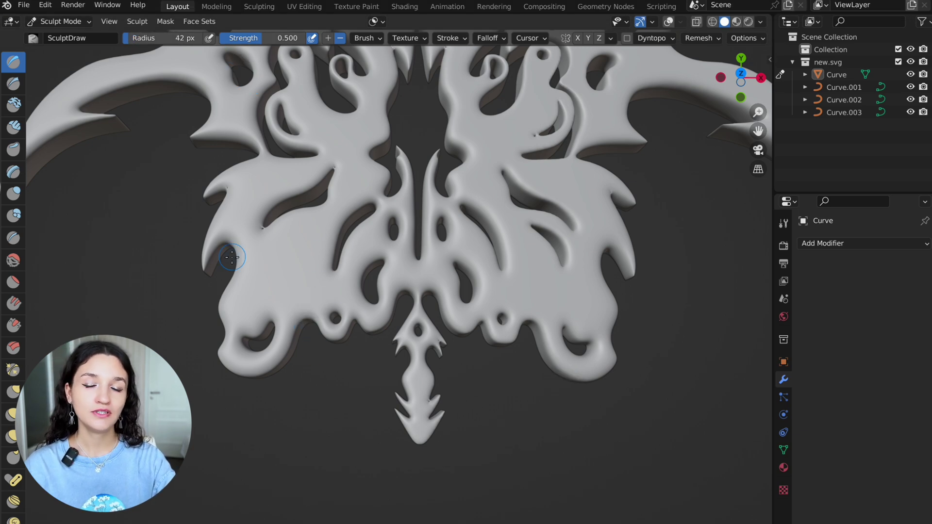
pyautogui.click(13, 84)
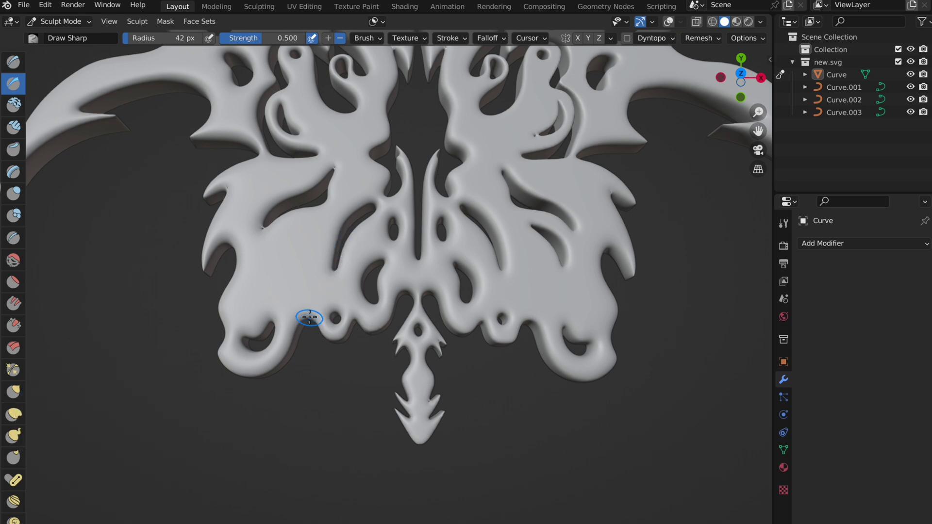
pyautogui.scroll(-5, 475, 323)
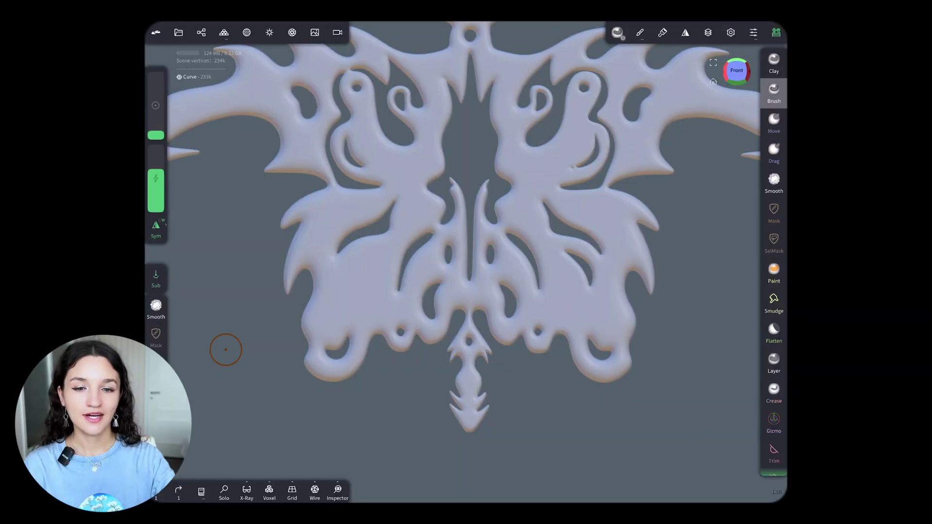
# Switch to Nomad Sculpt and carve relief grooves into the ornament's lower lobes with the Brush tool in Sub mode
pyautogui.moveTo(226, 350)
pyautogui.mouseDown(button='middle')
pyautogui.moveTo(481, 439)
pyautogui.moveTo(572, 326)
pyautogui.moveTo(482, 282)
pyautogui.mouseUp(button='middle')
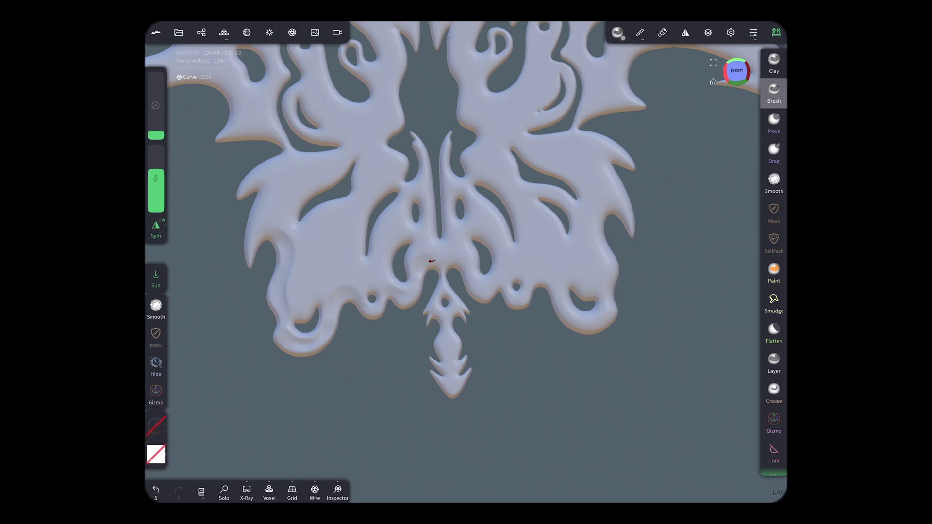
pyautogui.moveTo(519, 363); pyautogui.dragTo(553, 360)
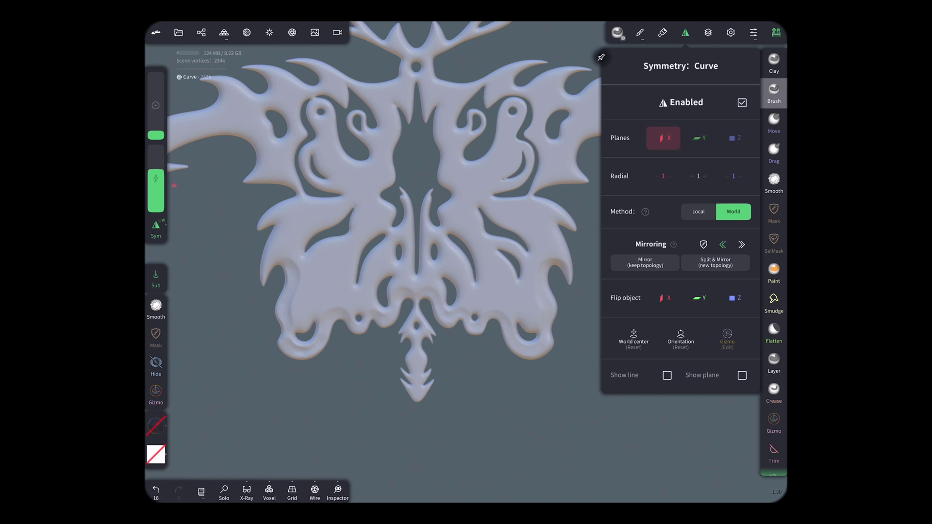
# Set the ornament's symmetry method to Local and undo the last Crease stroke
pyautogui.click(699, 212)
pyautogui.click(685, 32)
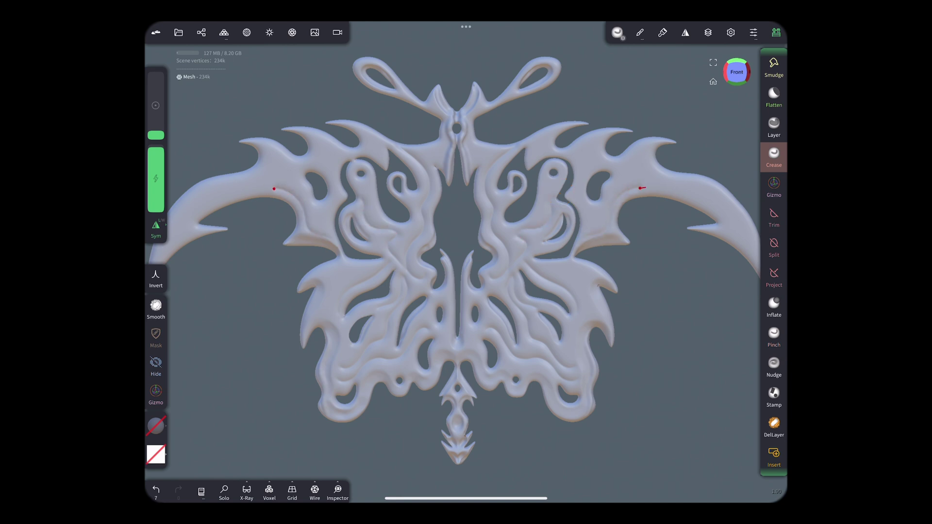
pyautogui.hotkey('ctrl', 'z')
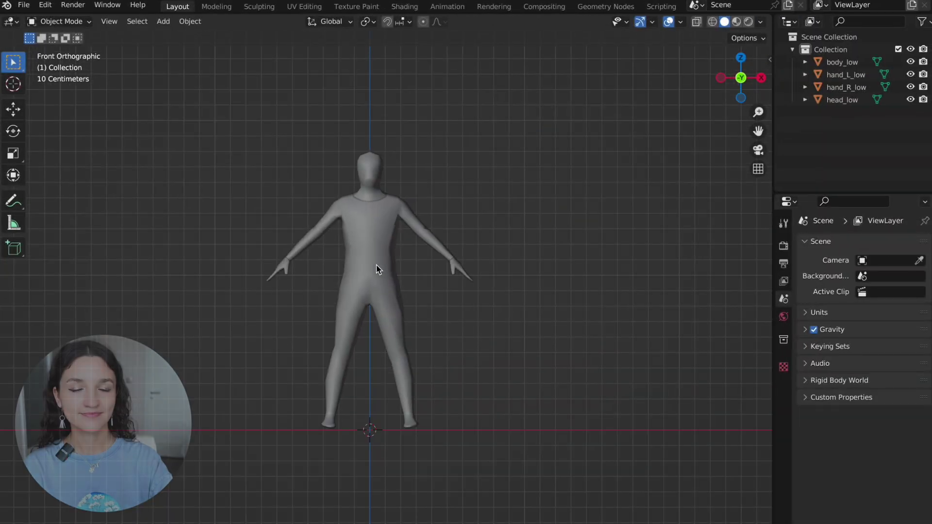
# Switch to the Blender scene with the full-body model and import the sculpted ornament meshes into it
pyautogui.click(23, 4)
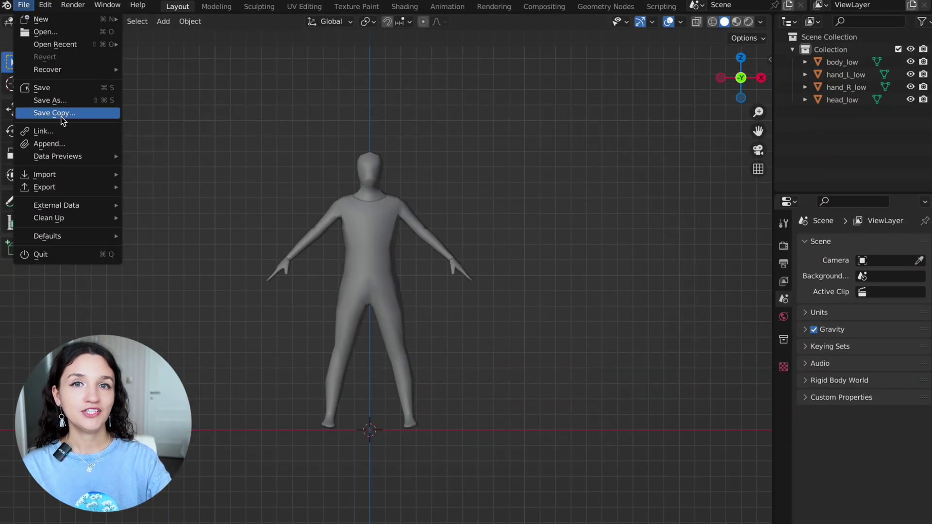
pyautogui.moveTo(95, 180)
pyautogui.click(220, 326)
pyautogui.click(335, 238)
pyautogui.click(736, 489)
pyautogui.scroll(-3, 520, 238)
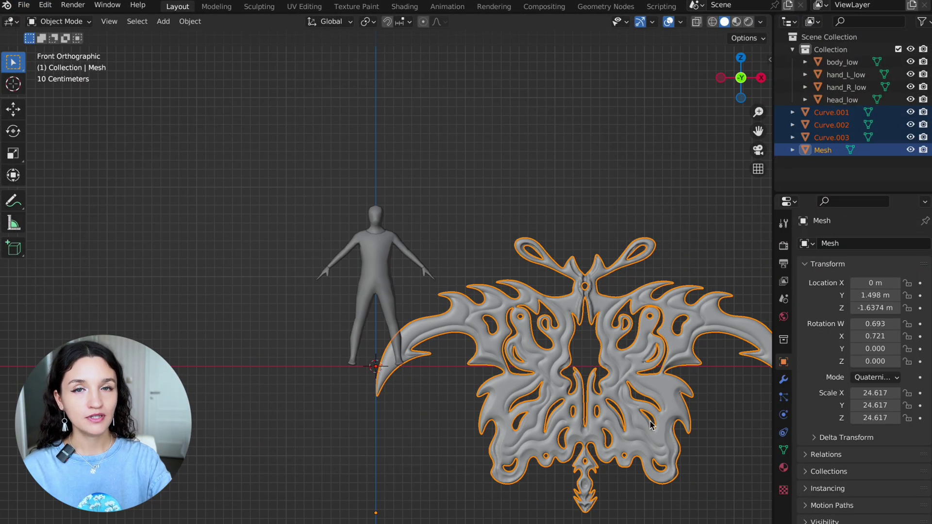
pyautogui.moveTo(758, 131); pyautogui.dragTo(601, 74)
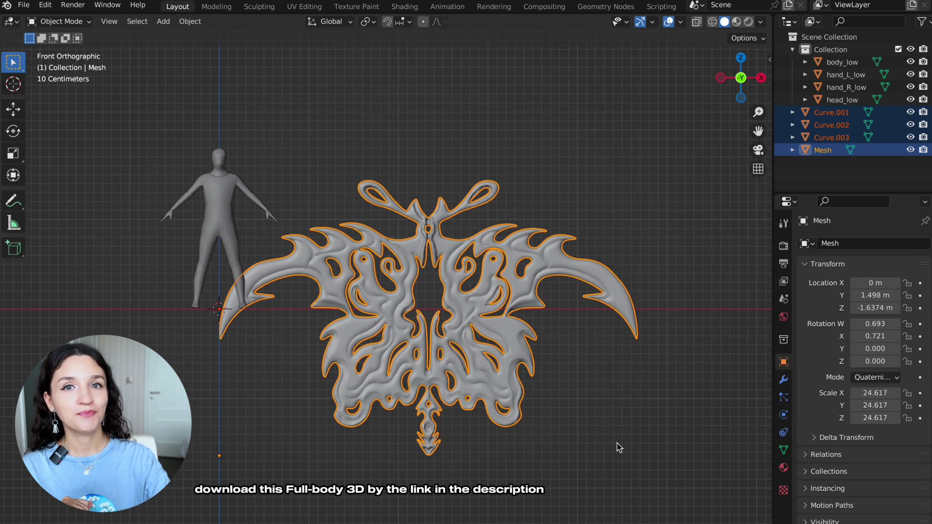
# Scale the imported ornament down and move it along Z and X onto the body's torso
pyautogui.press('s')
pyautogui.click(308, 362)
pyautogui.press('g')
pyautogui.press('z')
pyautogui.click(318, 219)
pyautogui.press('g')
pyautogui.press('x')
pyautogui.click(292, 261)
# Scale the ornament to about 4.288 so it fits the body's chest
pyautogui.moveTo(759, 131); pyautogui.dragTo(655, 206)
pyautogui.scroll(5, 607, 146)
pyautogui.press('s')
pyautogui.click(512, 299)
# Move the ornament along Y to about -0.196 m, placing it just in front of the chest
pyautogui.press('g')
pyautogui.press('y')
pyautogui.click(485, 335)
pyautogui.press('g')
pyautogui.press('y')
pyautogui.moveTo(482, 341)
pyautogui.mouseDown(button='middle')
pyautogui.moveTo(444, 333)
pyautogui.moveTo(496, 332)
pyautogui.mouseUp(button='middle')
pyautogui.click(427, 340)
# Center the ornament over the upper torso in the front view
pyautogui.click(741, 78)
pyautogui.scroll(2, 459, 224)
pyautogui.moveTo(758, 131); pyautogui.dragTo(758, 184)
pyautogui.press('g')
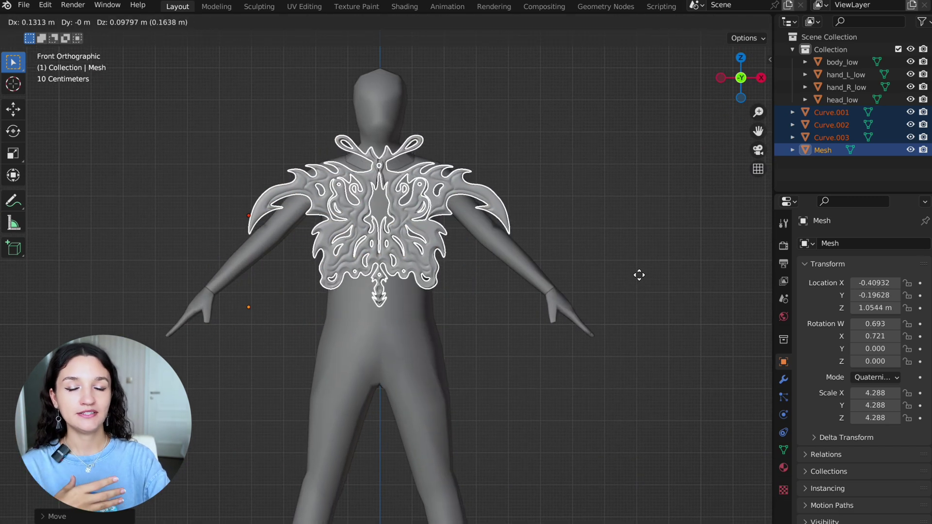
pyautogui.click(644, 284)
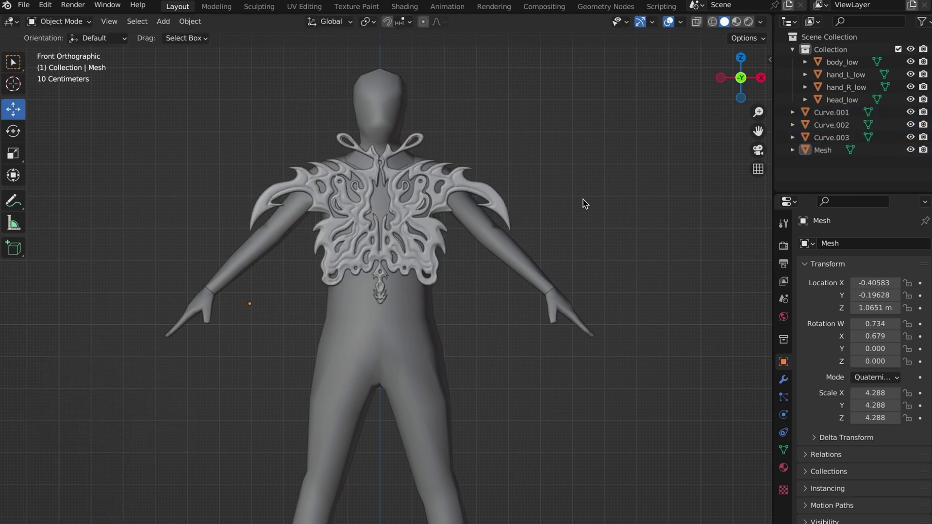
# View the body from an angle and switch the main ornament mesh to Sculpt Mode
pyautogui.moveTo(759, 132); pyautogui.dragTo(779, 156)
pyautogui.moveTo(742, 79); pyautogui.dragTo(139, 99)
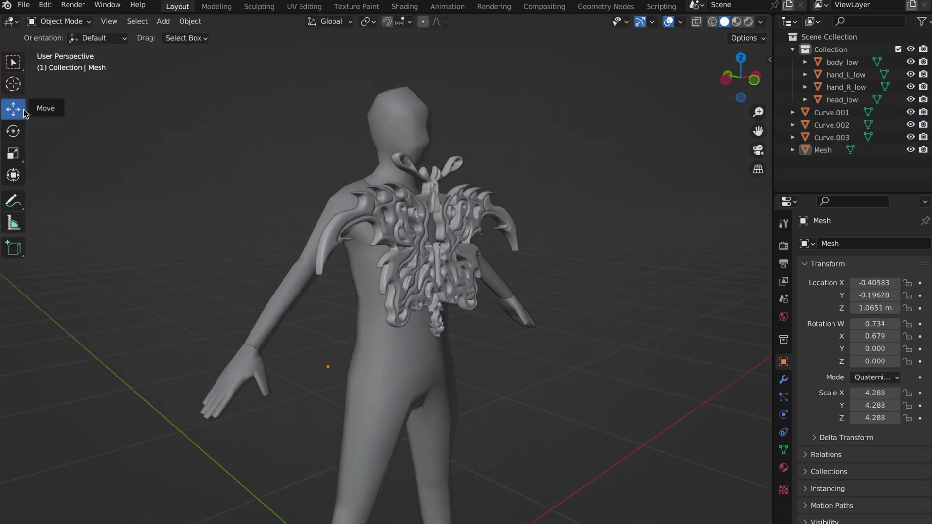
pyautogui.click(59, 22)
pyautogui.click(55, 62)
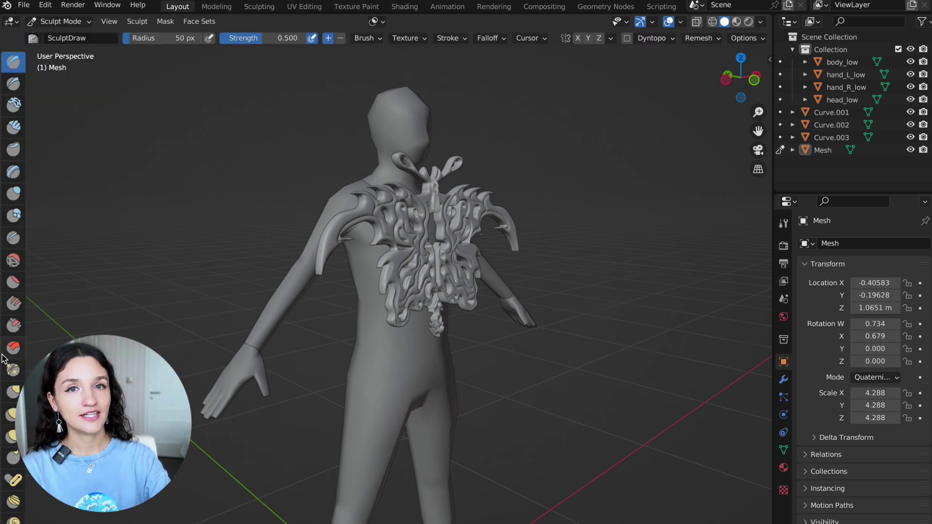
# Bend the ornament's side spike back toward the body using the Elastic Deform brush at a 162 px radius
pyautogui.click(13, 414)
pyautogui.moveTo(147, 38); pyautogui.dragTo(149, 38)
pyautogui.moveTo(388, 251); pyautogui.dragTo(438, 277, button='middle')
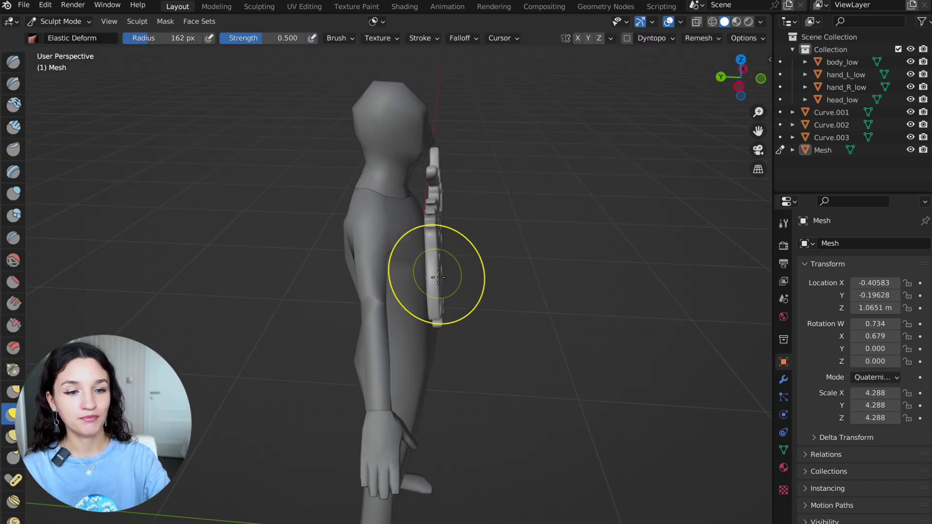
pyautogui.scroll(5, 453, 336)
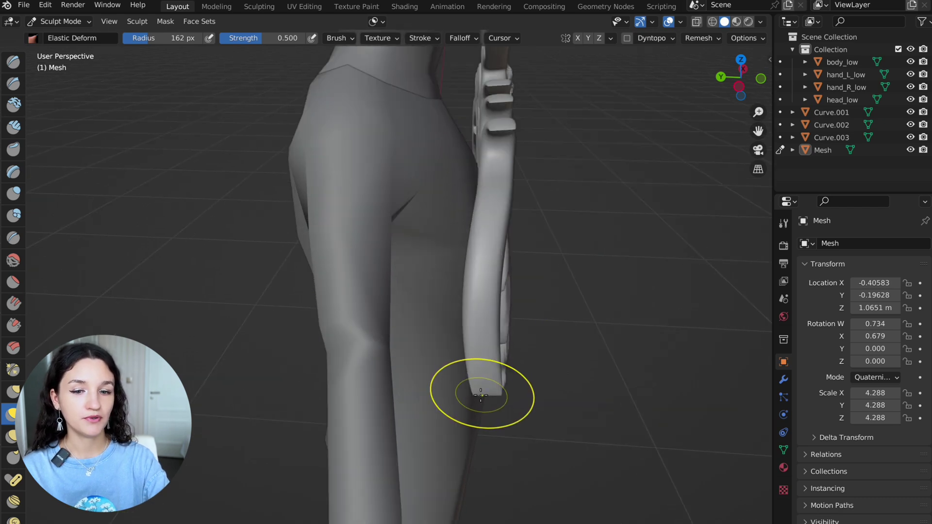
pyautogui.moveTo(481, 395); pyautogui.dragTo(476, 378)
pyautogui.moveTo(480, 272); pyautogui.dragTo(467, 267)
pyautogui.scroll(-4, 563, 250)
# Continue curving the ornament around the chest with Elastic Deform at a 216 px radius
pyautogui.moveTo(148, 39); pyautogui.dragTo(157, 41)
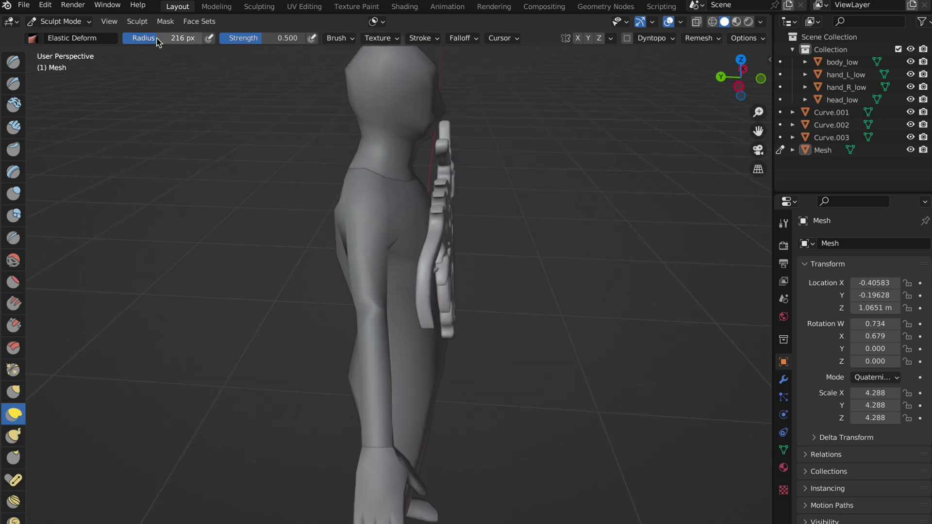
pyautogui.moveTo(449, 147); pyautogui.dragTo(345, 264, button='middle')
pyautogui.moveTo(479, 245)
pyautogui.mouseDown(button='middle')
pyautogui.moveTo(333, 208)
pyautogui.moveTo(447, 260)
pyautogui.moveTo(501, 310)
pyautogui.moveTo(427, 239)
pyautogui.moveTo(510, 313)
pyautogui.moveTo(484, 349)
pyautogui.moveTo(343, 396)
pyautogui.moveTo(246, 329)
pyautogui.moveTo(204, 340)
pyautogui.mouseUp(button='middle')
# Wrap the ornament around the shoulders and torso with the Grab brush at a 146 px radius
pyautogui.click(13, 392)
pyautogui.moveTo(107, 391)
pyautogui.mouseDown(button='middle')
pyautogui.moveTo(333, 379)
pyautogui.moveTo(432, 145)
pyautogui.moveTo(473, 158)
pyautogui.moveTo(457, 141)
pyautogui.mouseUp(button='middle')
pyautogui.scroll(3, 432, 144)
pyautogui.moveTo(159, 42); pyautogui.dragTo(147, 43)
pyautogui.moveTo(325, 102)
pyautogui.mouseDown(button='middle')
pyautogui.moveTo(395, 287)
pyautogui.moveTo(358, 267)
pyautogui.moveTo(410, 291)
pyautogui.moveTo(271, 322)
pyautogui.mouseUp(button='middle')
pyautogui.moveTo(311, 278); pyautogui.dragTo(515, 277, button='middle')
pyautogui.moveTo(432, 325)
pyautogui.mouseDown(button='middle')
pyautogui.moveTo(435, 277)
pyautogui.moveTo(442, 323)
pyautogui.moveTo(415, 306)
pyautogui.moveTo(481, 292)
pyautogui.moveTo(516, 264)
pyautogui.moveTo(363, 250)
pyautogui.moveTo(341, 196)
pyautogui.moveTo(354, 193)
pyautogui.mouseUp(button='middle')
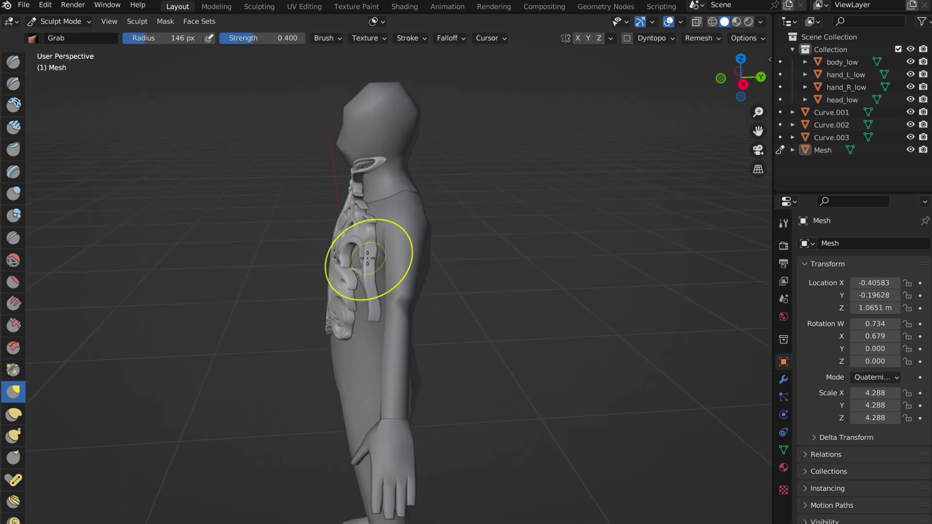
pyautogui.moveTo(367, 258); pyautogui.dragTo(407, 158, button='middle')
# Return to Object Mode, duplicate the ornament mesh and mirror the copy along the Y axis
pyautogui.hotkey('ctrl', 'Tab')
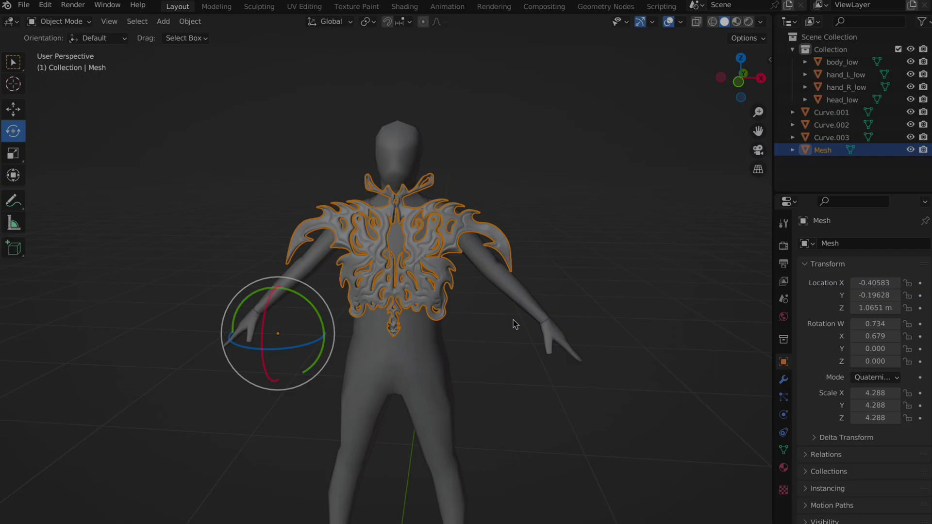
pyautogui.hotkey('shift', 'd')
pyautogui.hotkey('ctrl', 'm')
pyautogui.press('y')
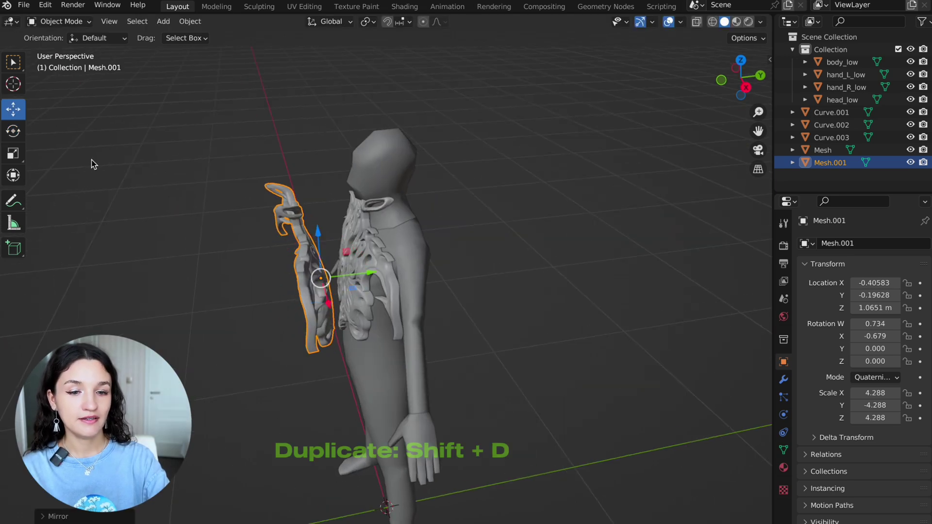
# Rotate the mirrored copy and move it behind the back, to about 0.138 m in Y and 1.026 m in Z
pyautogui.click(12, 132)
pyautogui.moveTo(491, 301); pyautogui.dragTo(492, 310)
pyautogui.click(13, 110)
pyautogui.moveTo(444, 262); pyautogui.dragTo(444, 270)
pyautogui.moveTo(493, 319); pyautogui.dragTo(473, 318)
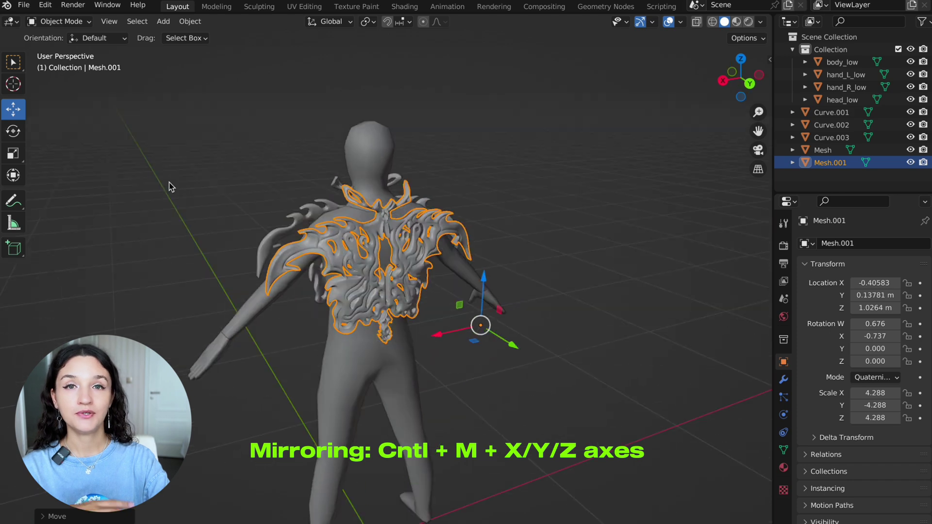
# Switch the back ornament to Sculpt Mode and pull its lower edges in to fit the torso's sides
pyautogui.click(58, 22)
pyautogui.click(65, 64)
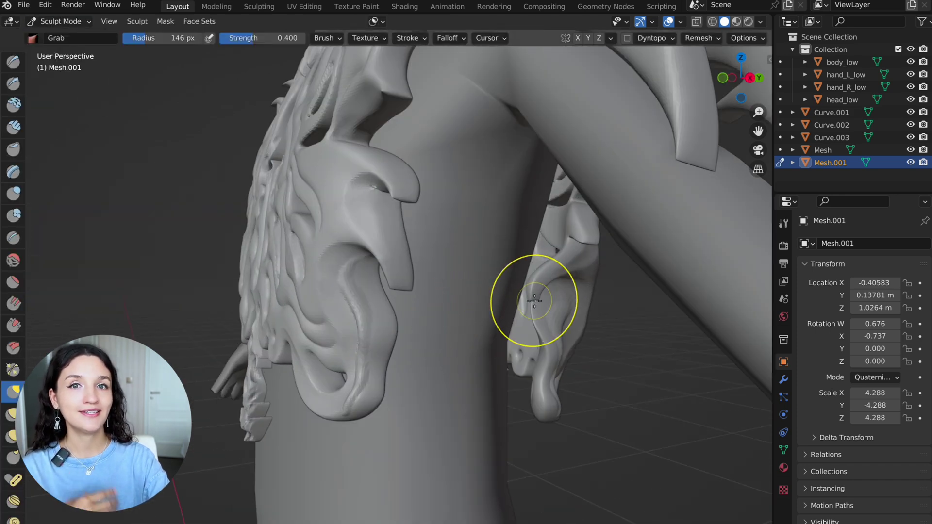
pyautogui.moveTo(538, 297)
pyautogui.mouseDown()
pyautogui.moveTo(487, 285)
pyautogui.moveTo(548, 253)
pyautogui.mouseUp()
pyautogui.moveTo(593, 239); pyautogui.dragTo(406, 291, button='middle')
pyautogui.moveTo(322, 305); pyautogui.dragTo(343, 233)
pyautogui.moveTo(293, 241)
pyautogui.mouseDown(button='middle')
pyautogui.moveTo(395, 270)
pyautogui.moveTo(333, 354)
pyautogui.moveTo(476, 301)
pyautogui.moveTo(462, 170)
pyautogui.moveTo(437, 187)
pyautogui.mouseUp(button='middle')
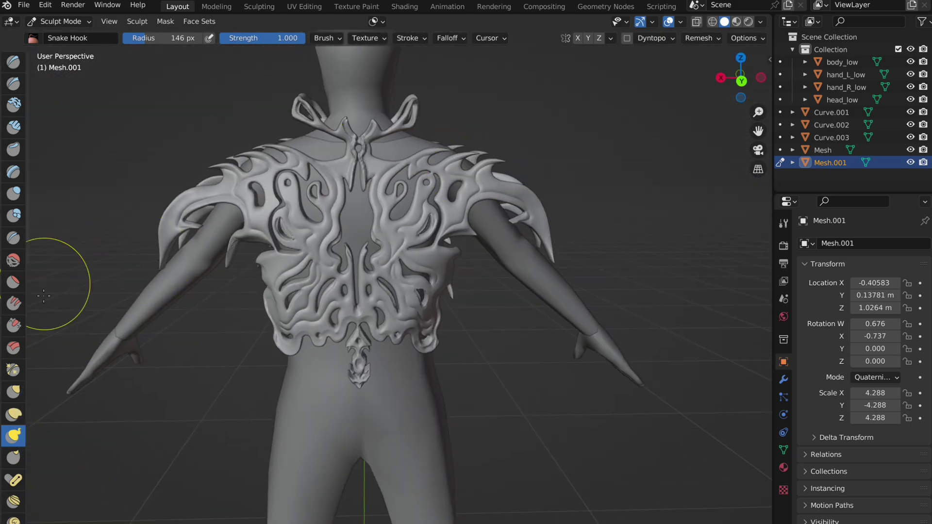
# Return to Object Mode and delete the body, head and both hand meshes, keeping the ornament pieces
pyautogui.click(60, 21)
pyautogui.click(61, 36)
pyautogui.scroll(-4, 412, 358)
pyautogui.click(412, 358)
pyautogui.scroll(2, 398, 345)
pyautogui.click(382, 328)
pyautogui.keyDown('ctrl'); pyautogui.click(845, 74); pyautogui.keyUp('ctrl')
pyautogui.press('x')
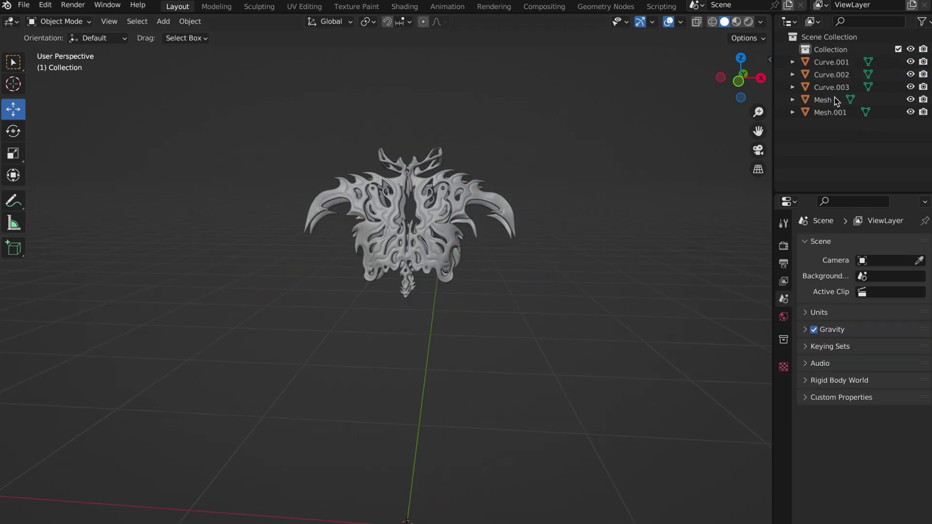
# Replace the front ornament's Material_0 with a new material
pyautogui.click(824, 99)
pyautogui.click(784, 468)
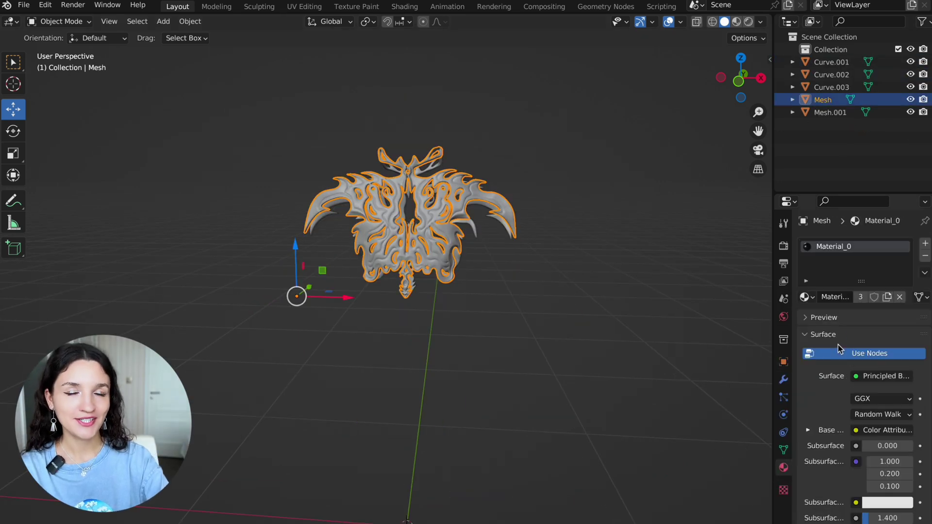
pyautogui.click(925, 256)
pyautogui.click(856, 298)
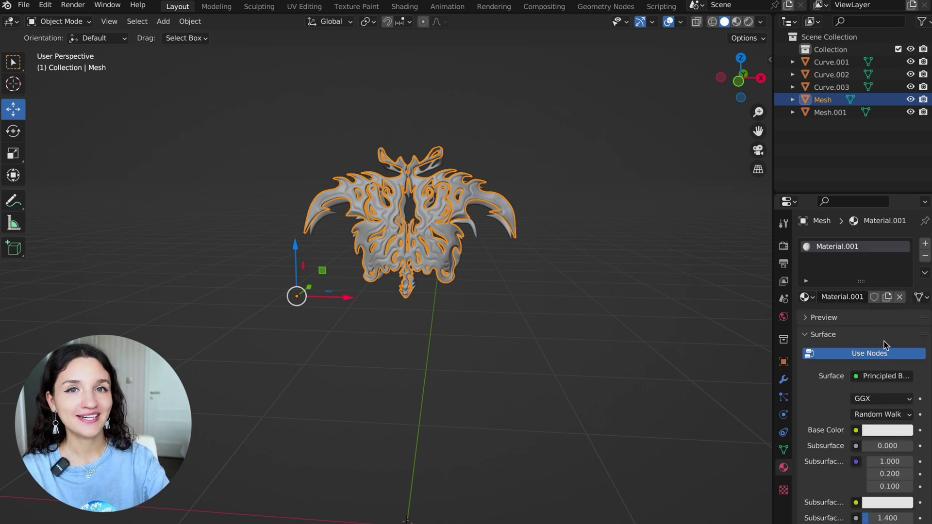
# Show material preview shading and make the new material polished gold with a yellow base color, higher metallic and lower roughness
pyautogui.scroll(-3, 885, 346)
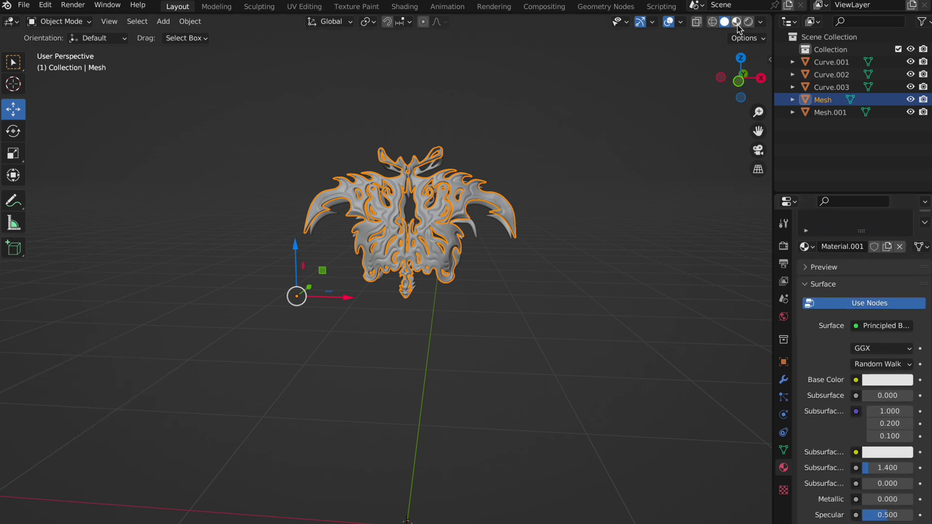
pyautogui.click(737, 22)
pyautogui.click(879, 381)
pyautogui.moveTo(827, 259); pyautogui.dragTo(833, 260)
pyautogui.scroll(-2, 879, 448)
pyautogui.moveTo(874, 473); pyautogui.dragTo(915, 474)
pyautogui.moveTo(883, 518); pyautogui.dragTo(867, 517)
pyautogui.scroll(3, 531, 275)
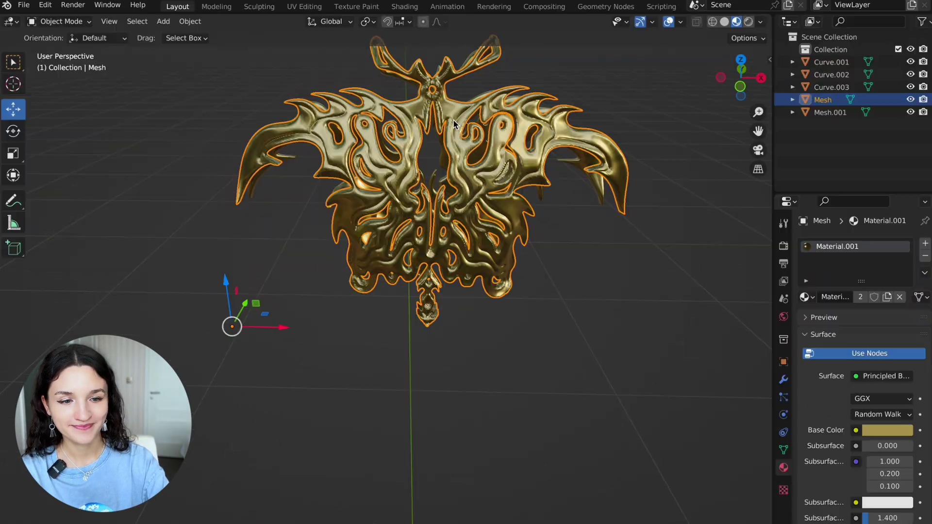
# Select both the front and back ornament meshes and bring up the export formats
pyautogui.rightClick(454, 118)
pyautogui.click(454, 119)
pyautogui.click(674, 357)
pyautogui.moveTo(674, 356); pyautogui.dragTo(651, 342, button='middle')
pyautogui.moveTo(645, 135); pyautogui.dragTo(367, 249)
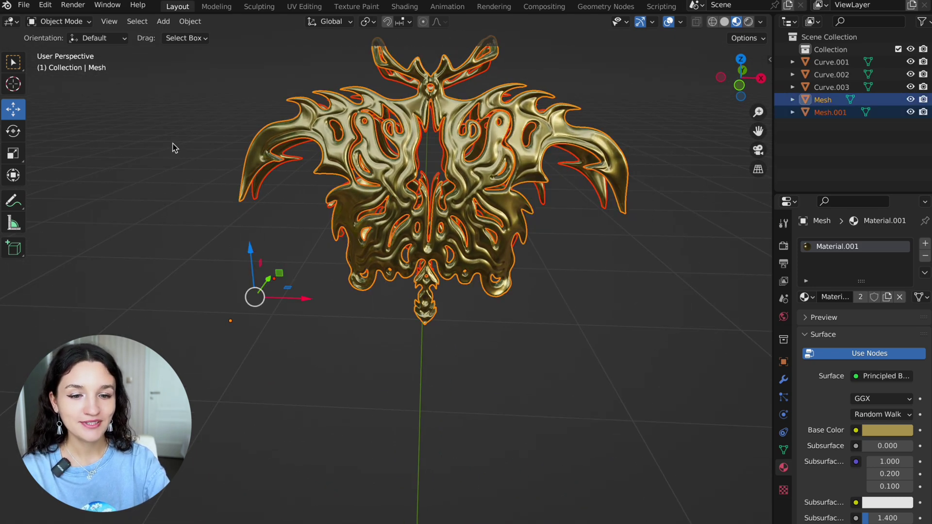
pyautogui.click(34, 7)
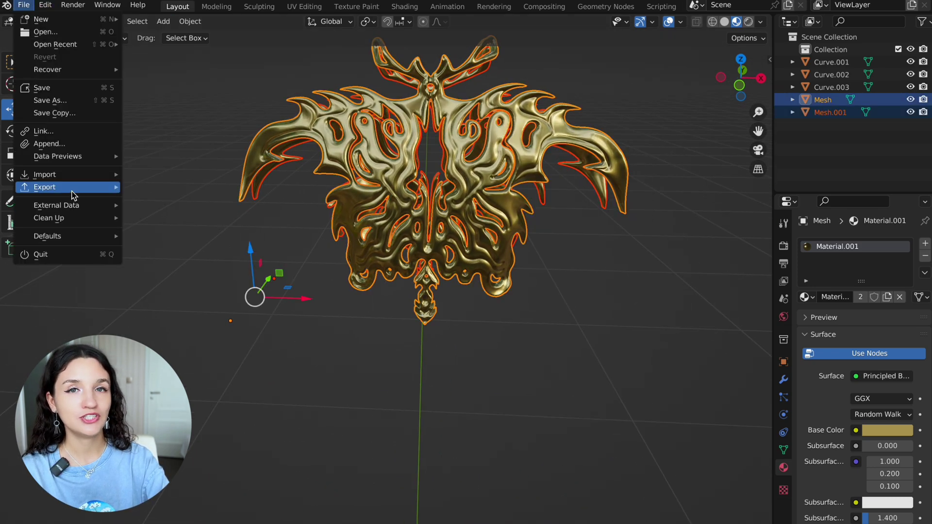
pyautogui.moveTo(80, 188)
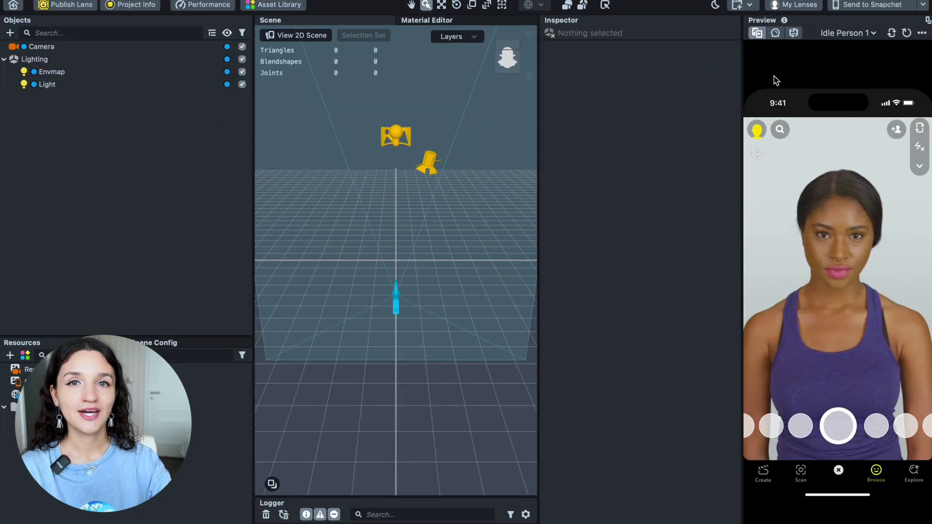
# Switch to Lens Studio and set the preview video to the full-figure Body clip
pyautogui.click(844, 37)
pyautogui.scroll(-5, 867, 214)
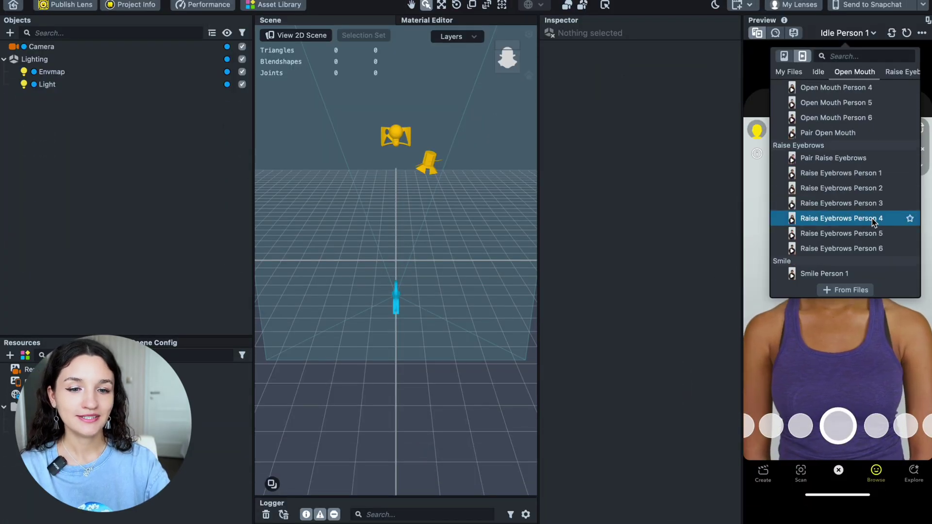
pyautogui.scroll(-3, 869, 216)
pyautogui.scroll(-3, 835, 204)
pyautogui.click(809, 159)
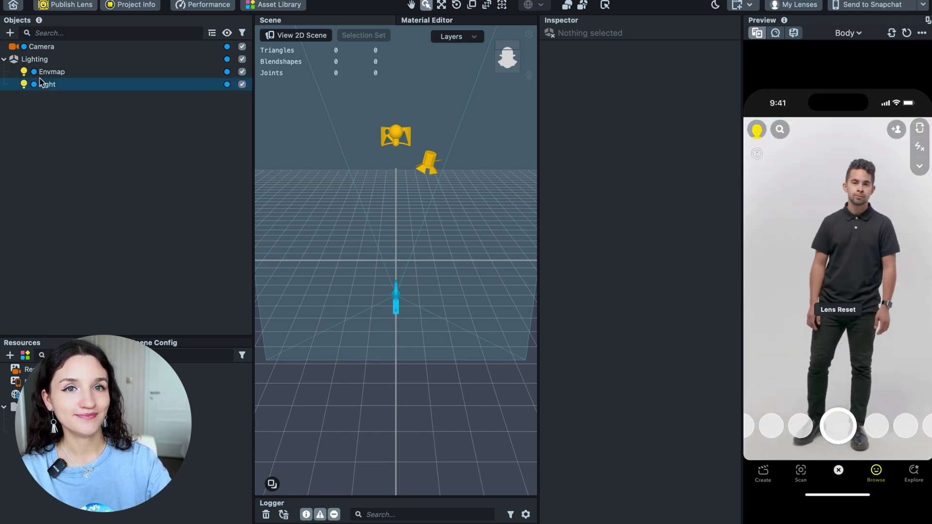
# Search the scene objects for "body" and add a Full Body Mesh
pyautogui.click(9, 33)
pyautogui.click(32, 55)
pyautogui.write('body')
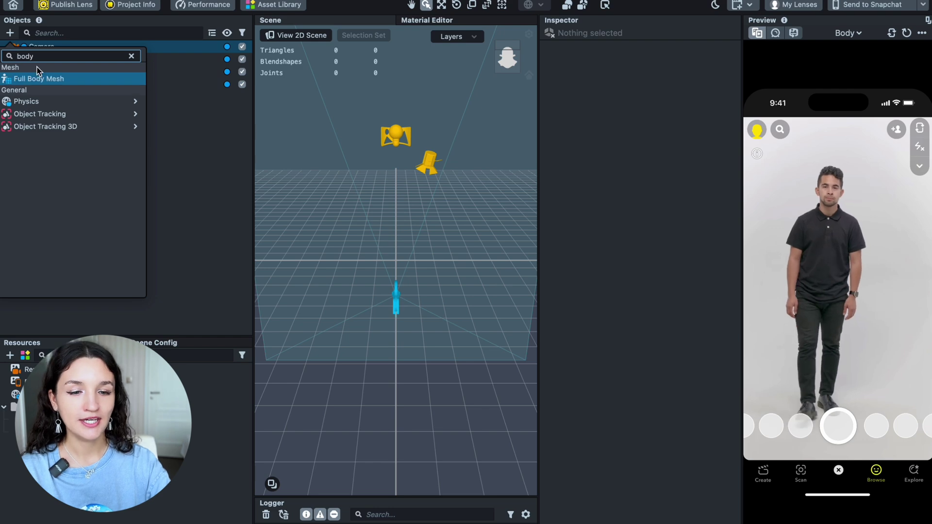
pyautogui.click(37, 78)
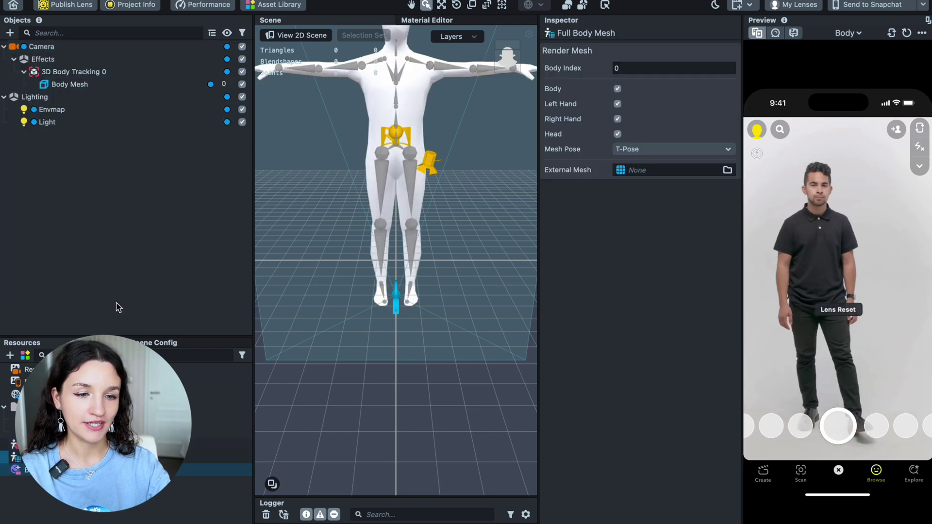
# Import the top1 model from the Dress folder with the default glTF options and parent it to Body Mesh
pyautogui.click(10, 358)
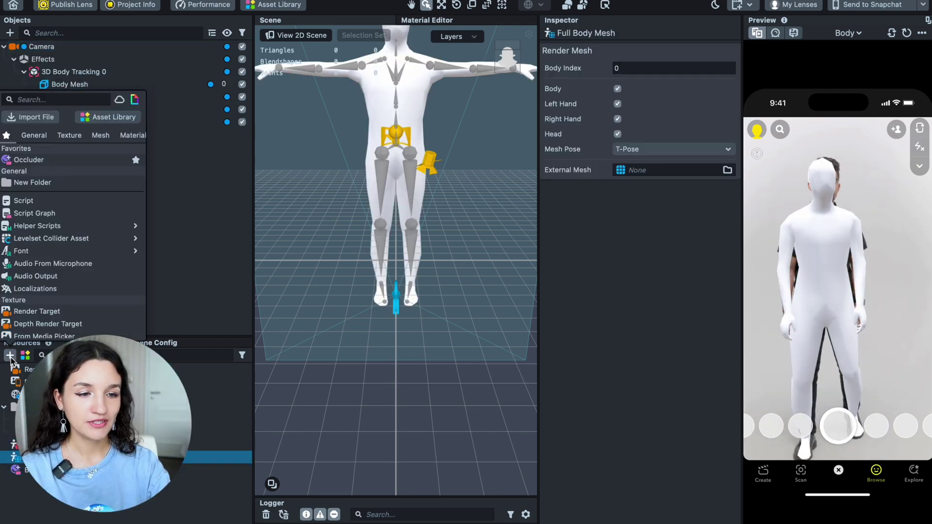
pyautogui.click(29, 117)
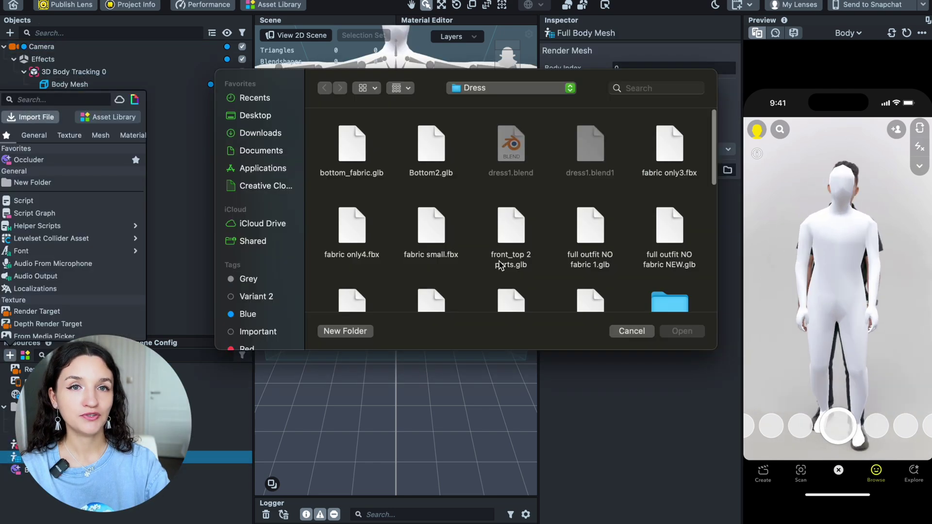
pyautogui.scroll(-10, 510, 204)
pyautogui.click(591, 174)
pyautogui.click(683, 332)
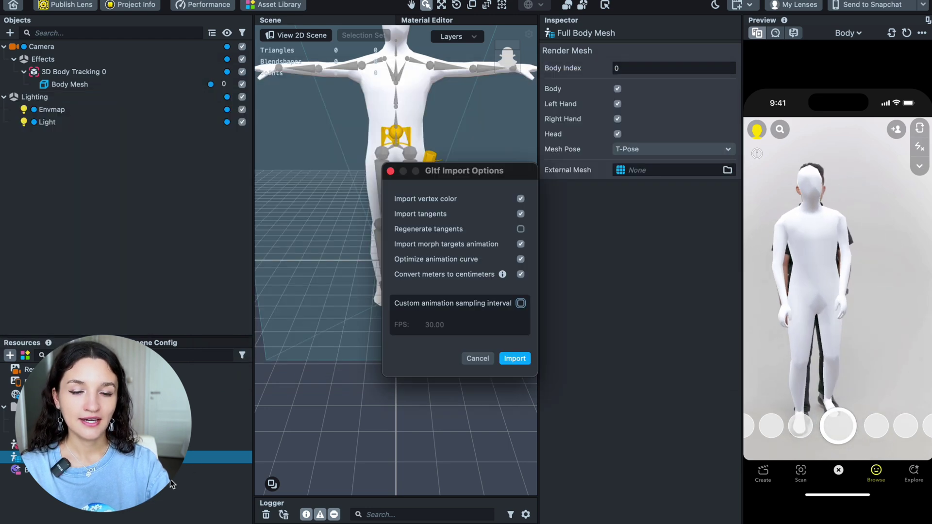
pyautogui.click(516, 360)
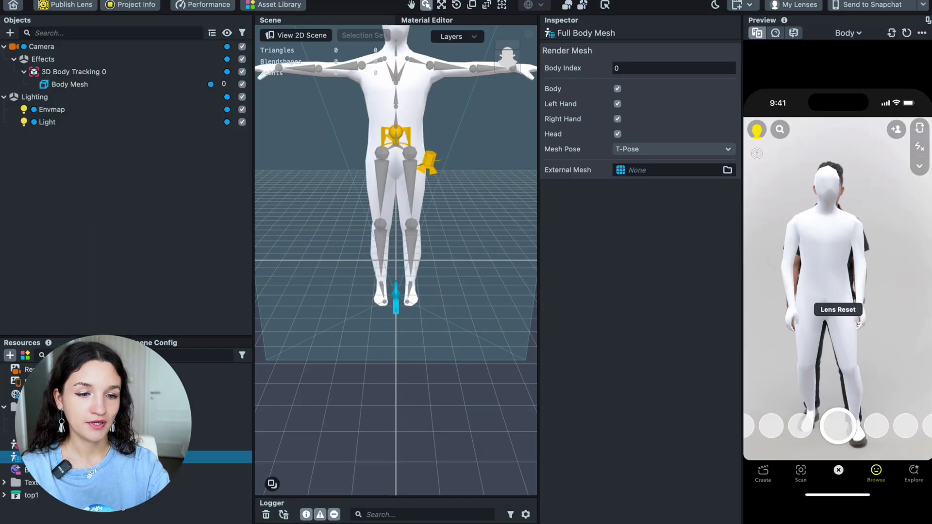
pyautogui.click(4, 495)
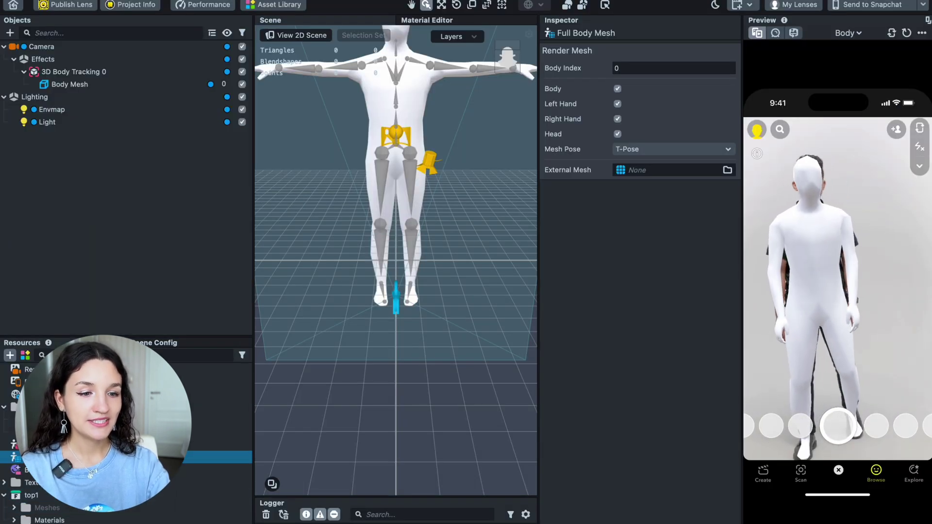
pyautogui.moveTo(75, 87); pyautogui.dragTo(75, 89)
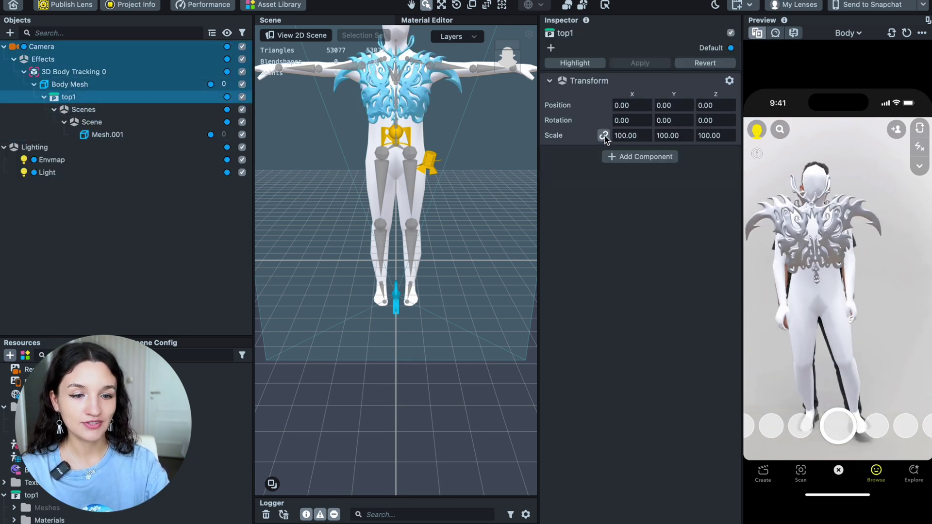
# Scale top1 uniformly to 93 and move it up to about 4.548 in Y
pyautogui.click(646, 140)
pyautogui.click(647, 139)
pyautogui.click(646, 139)
pyautogui.click(646, 140)
pyautogui.click(646, 140)
pyautogui.click(646, 139)
pyautogui.click(646, 139)
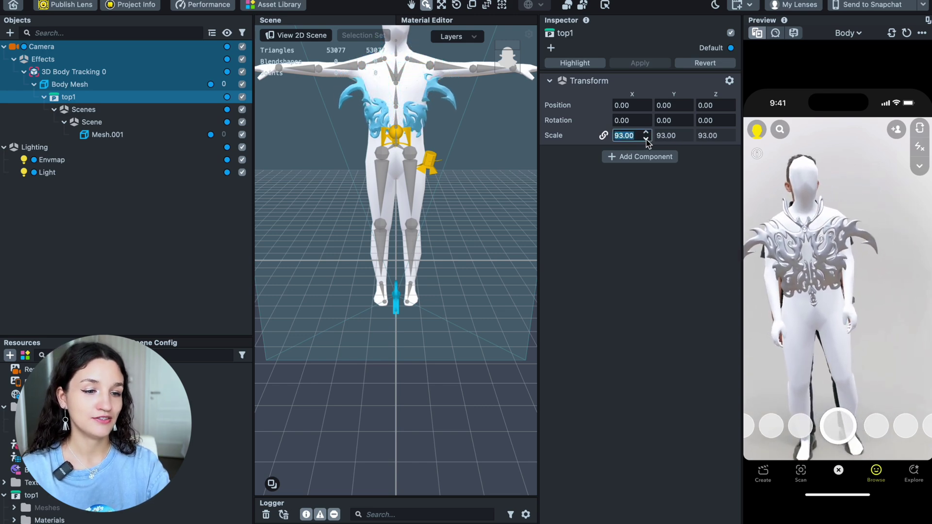
pyautogui.click(441, 5)
pyautogui.moveTo(398, 258); pyautogui.dragTo(401, 254)
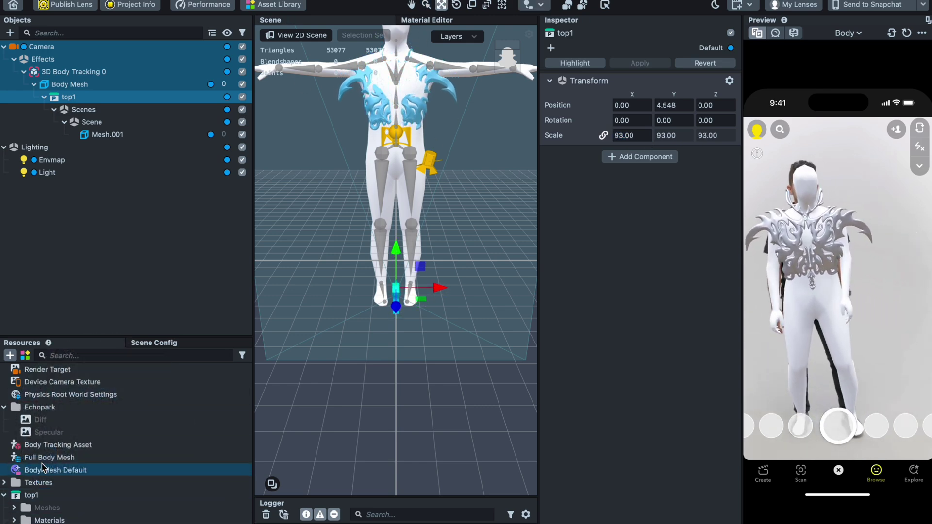
# Select Body Mesh and create an Occluder material in the project resources
pyautogui.click(62, 85)
pyautogui.click(10, 356)
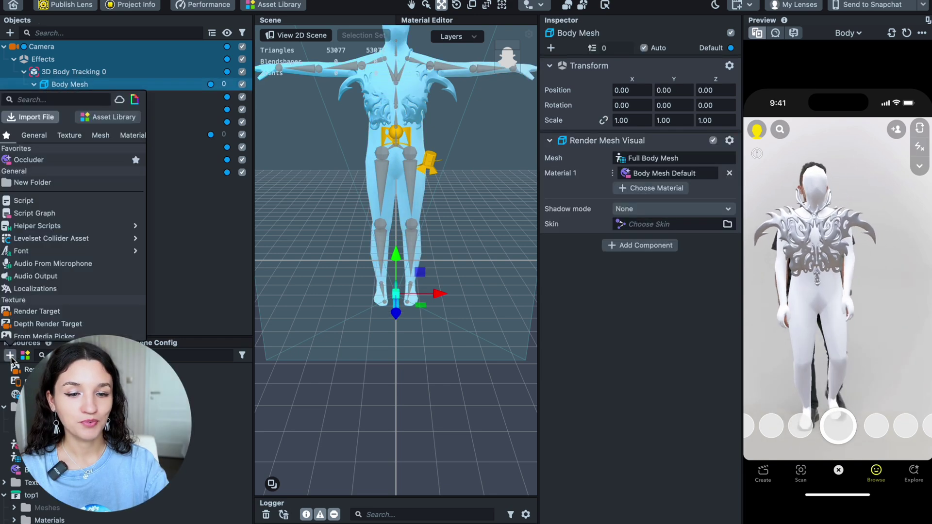
pyautogui.click(132, 135)
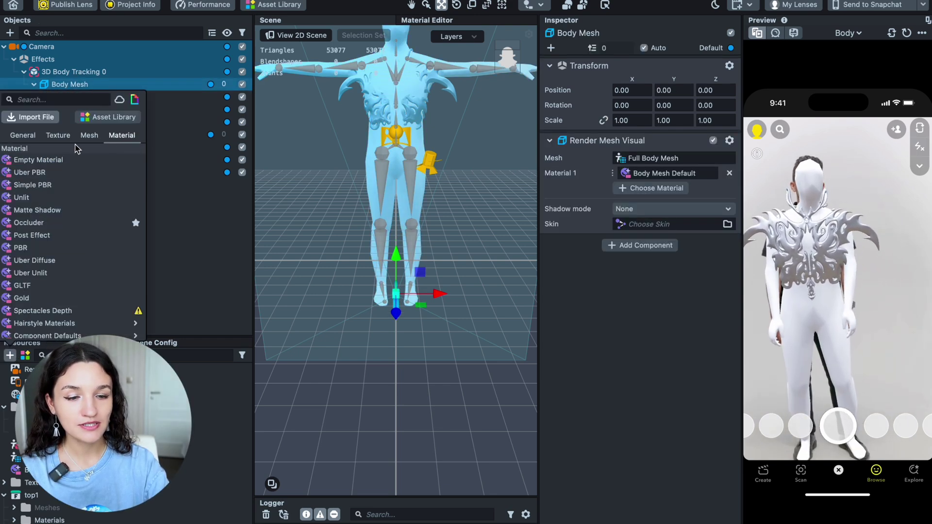
pyautogui.click(43, 227)
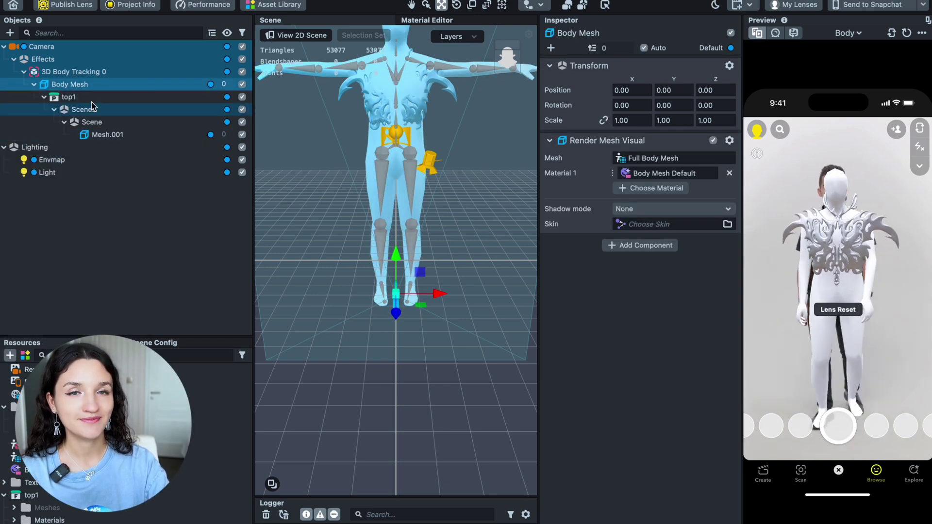
# Replace Body Mesh's default material with Occluder
pyautogui.click(64, 459)
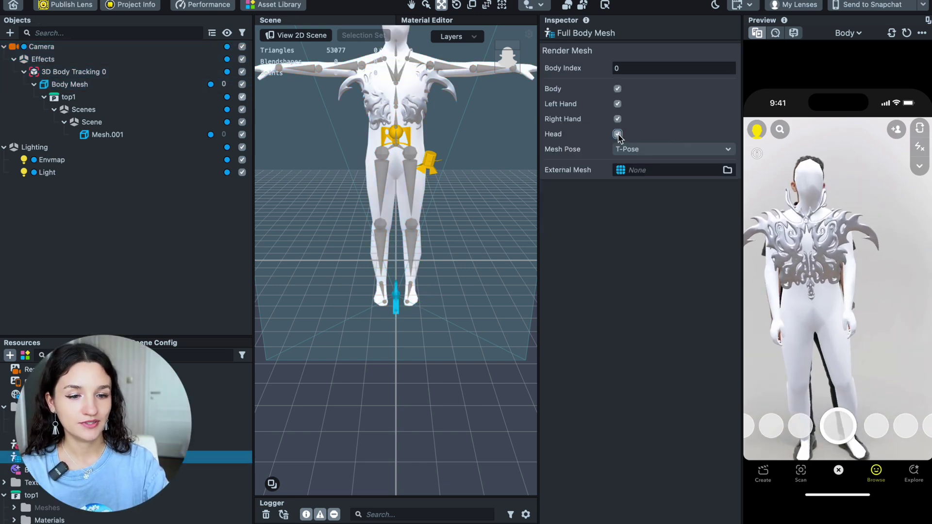
pyautogui.click(70, 84)
pyautogui.click(675, 173)
pyautogui.click(401, 195)
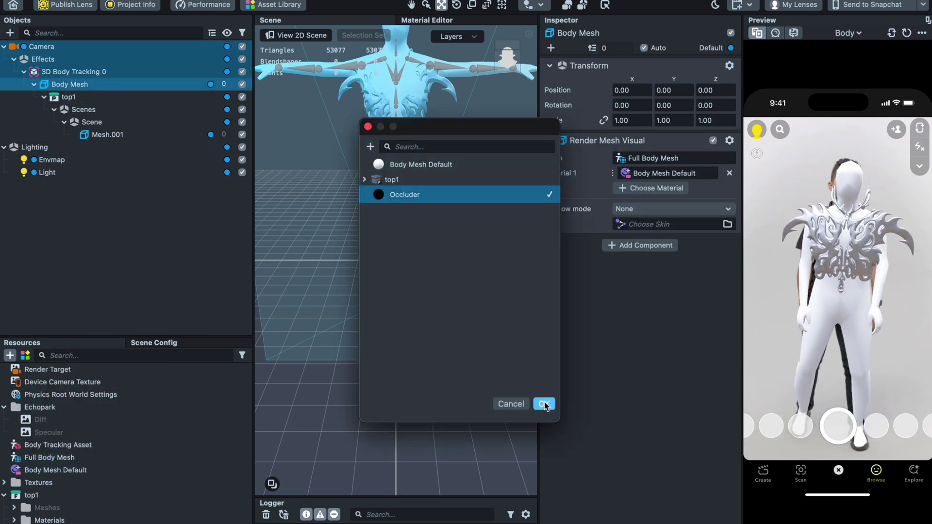
pyautogui.click(545, 404)
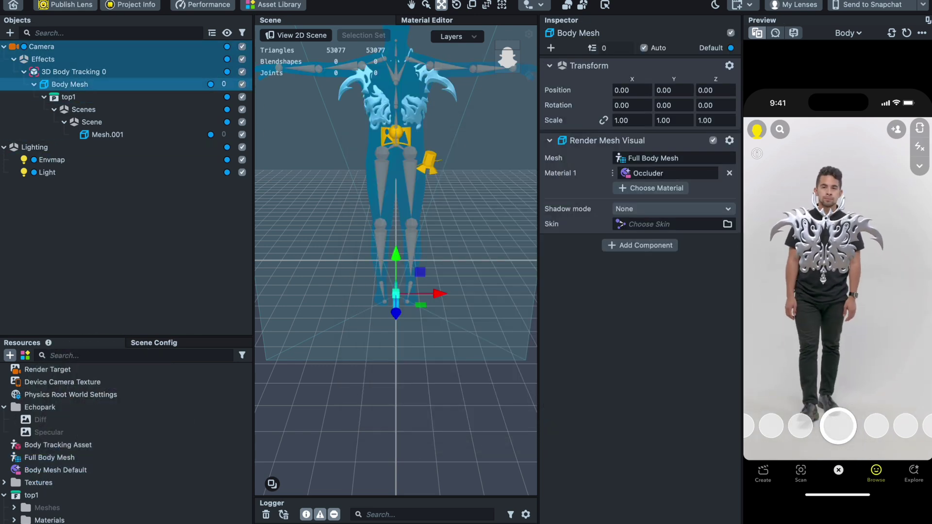
# Change the base color of top1's Material_0 from its Materials folder to a soft golden yellow
pyautogui.click(13, 521)
pyautogui.scroll(-3, 29, 515)
pyautogui.click(54, 508)
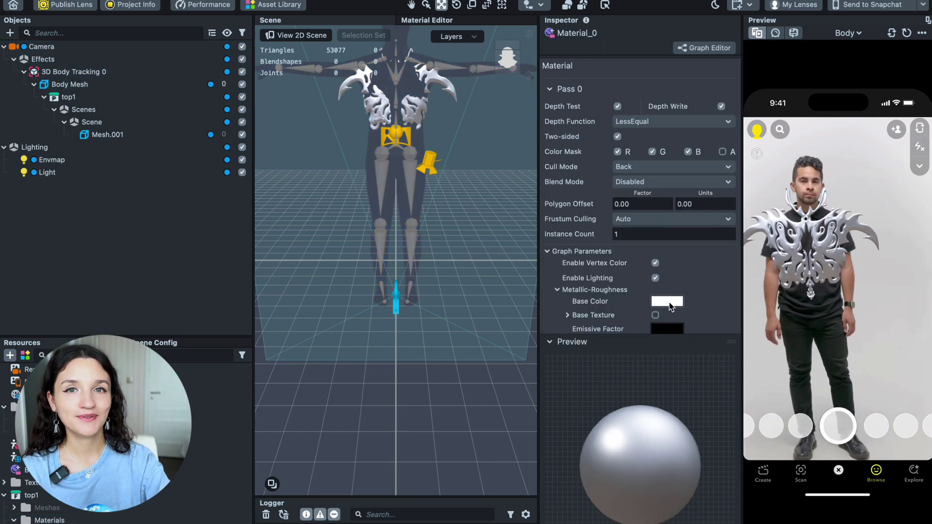
pyautogui.click(670, 305)
pyautogui.click(97, 318)
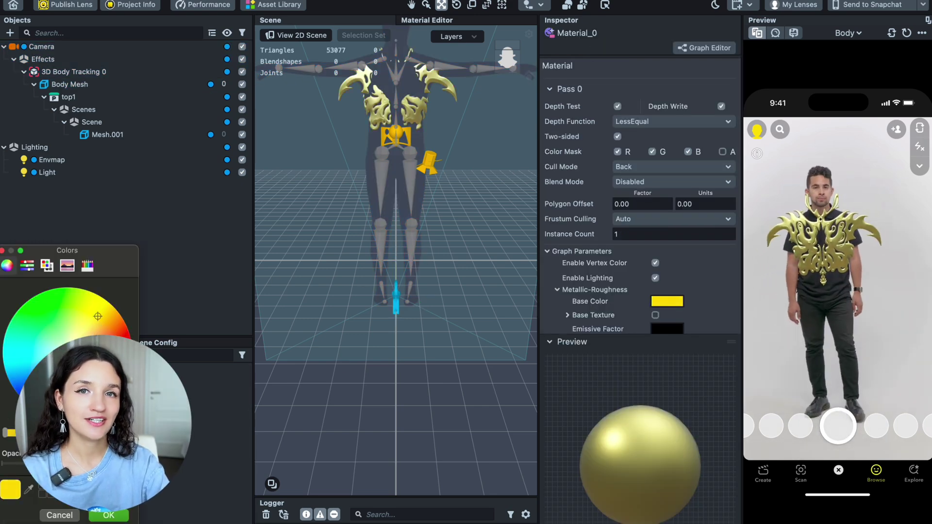
pyautogui.click(90, 325)
pyautogui.click(109, 516)
# Lower the roughness of Material_0 to 0.14 for a shinier metal finish
pyautogui.scroll(-3, 631, 219)
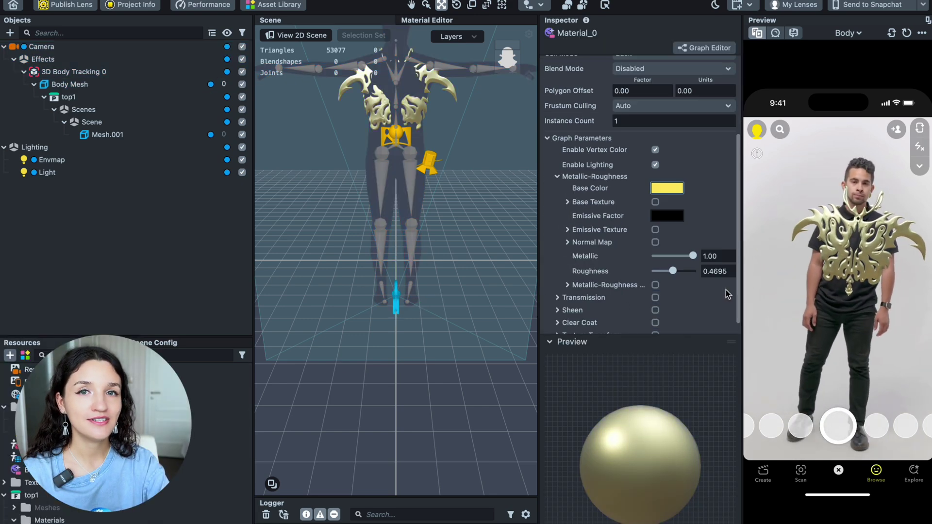
pyautogui.moveTo(674, 271); pyautogui.dragTo(660, 272)
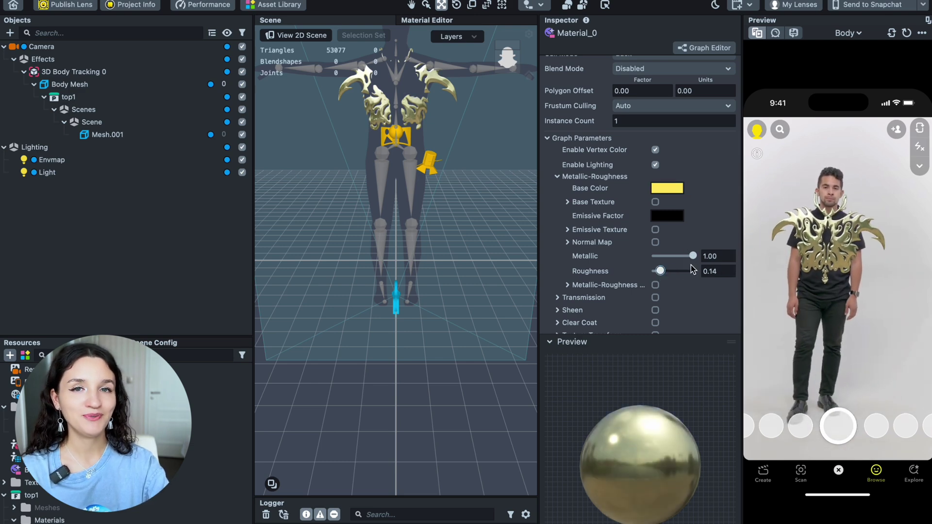
pyautogui.scroll(3, 663, 195)
# Switch the lens preview to the custom video IMG_9567 to test the try-on
pyautogui.click(847, 33)
pyautogui.click(848, 34)
pyautogui.click(818, 98)
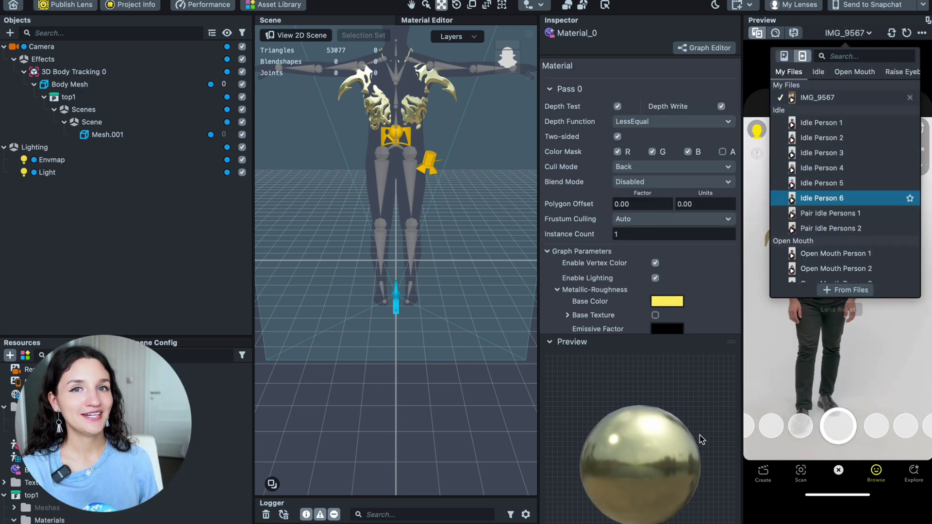
pyautogui.click(703, 374)
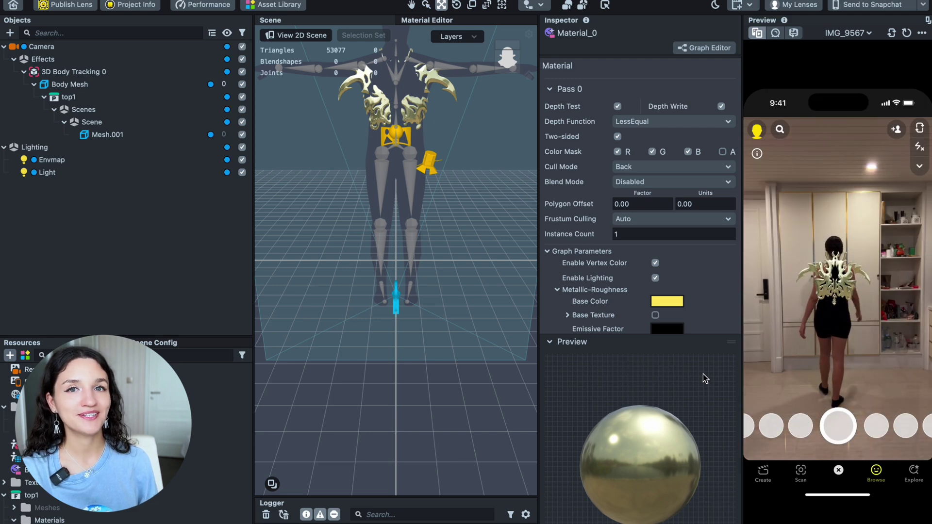